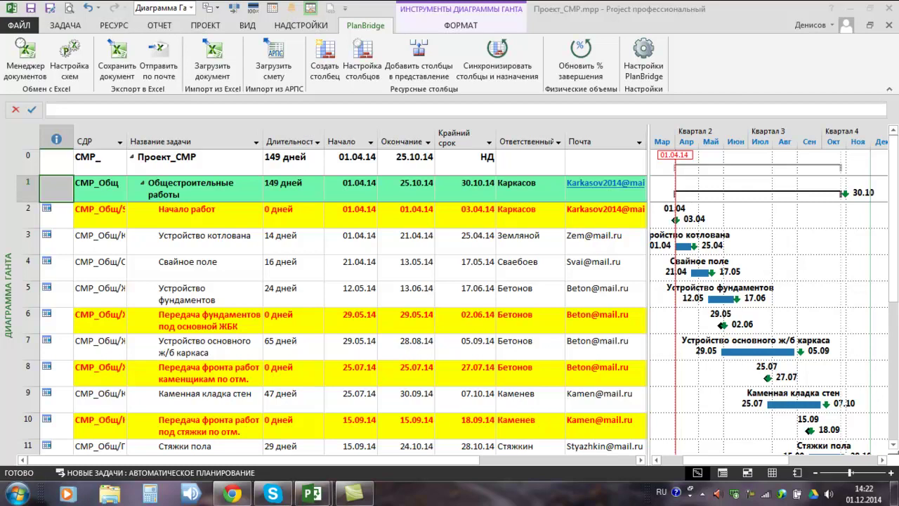
Step: Switch the schedule to the 'Детализация задач и назначение ресурсов' view from the view bar
right_click(5, 219)
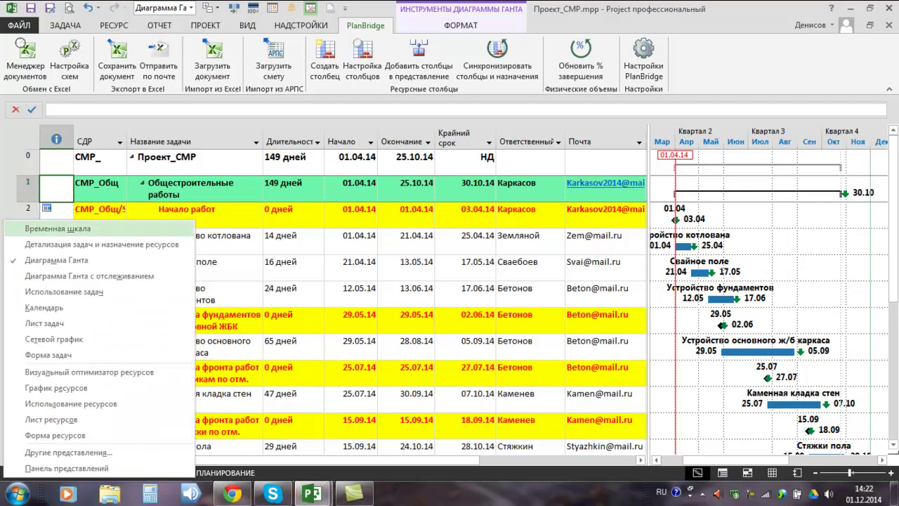
click(30, 245)
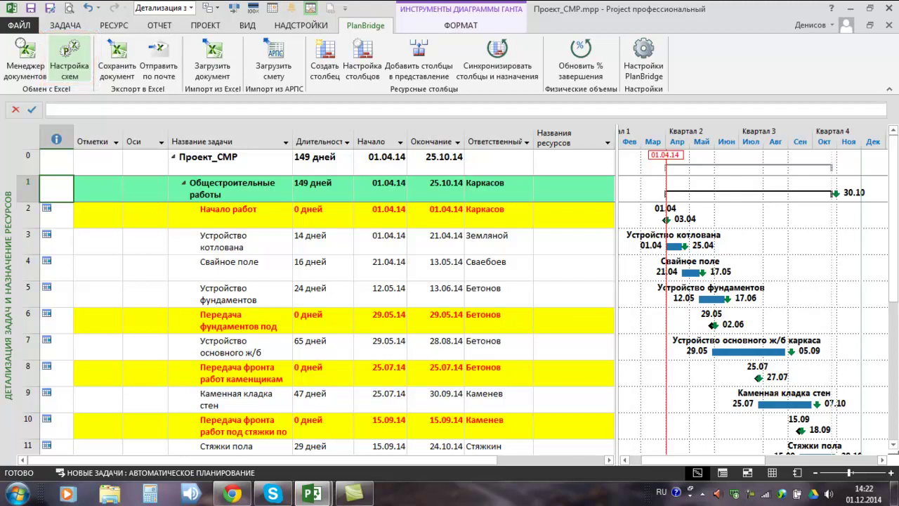
Step: Open the Детализация_2 scheme for editing in PlanBridge's Настройка схем manager
click(69, 59)
click(119, 151)
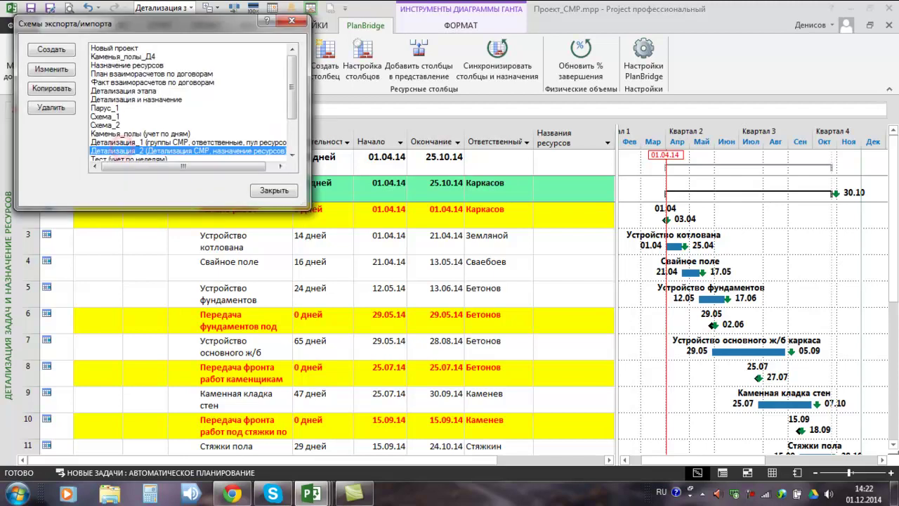
click(66, 67)
click(66, 67)
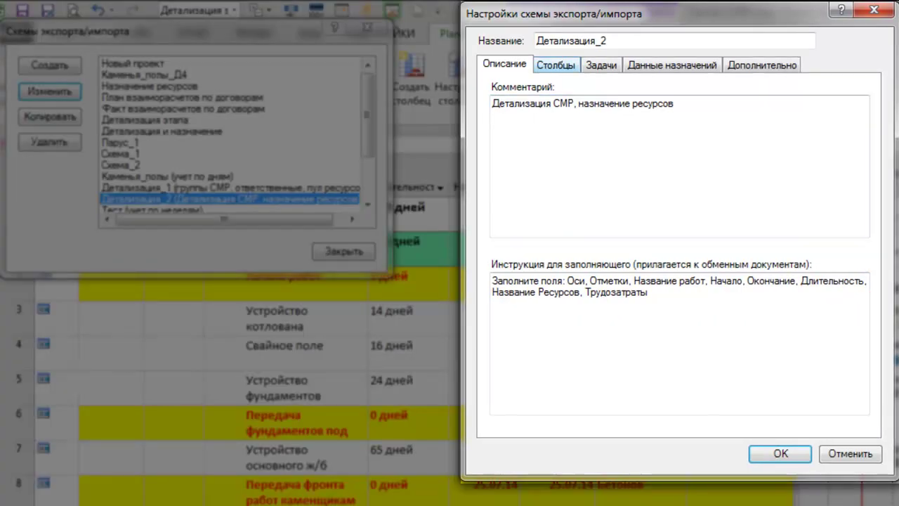
Step: Review the Детализация_2 column types and Загружать settings for Текст1, Текст4, Текст5 and Трудозатраты
click(555, 65)
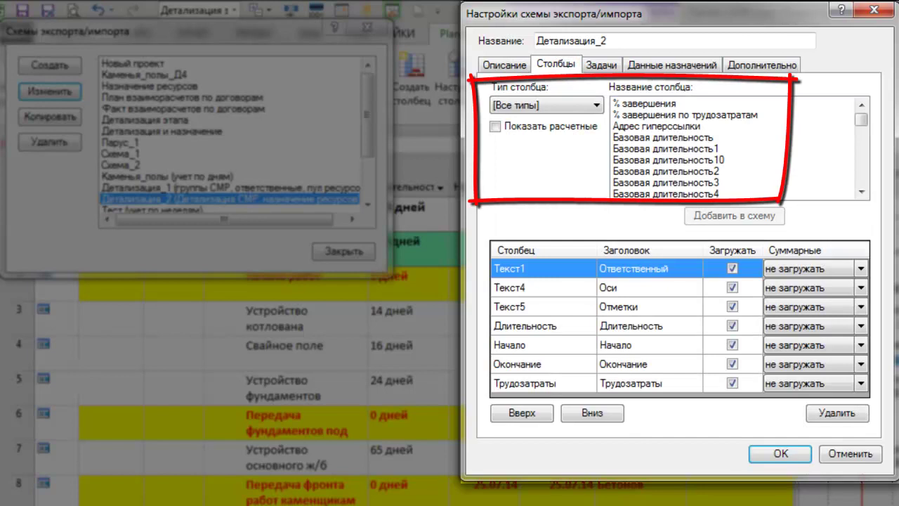
click(596, 104)
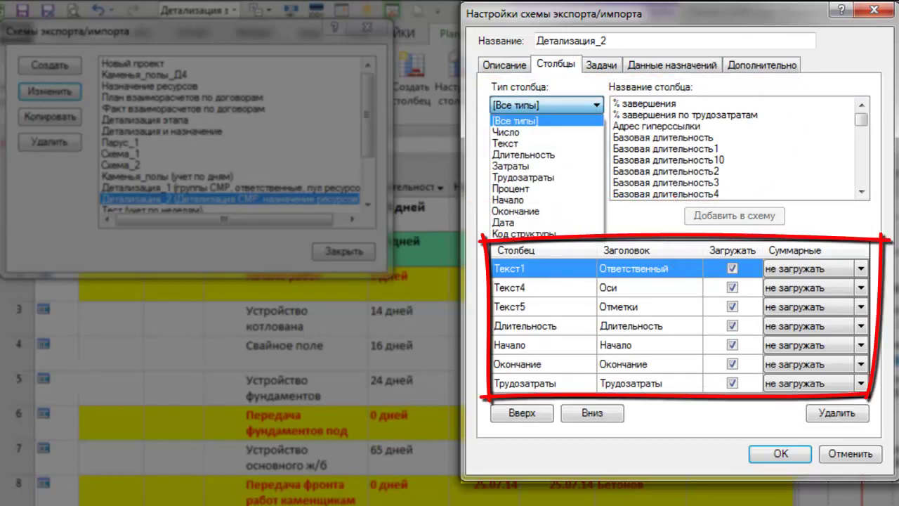
click(792, 149)
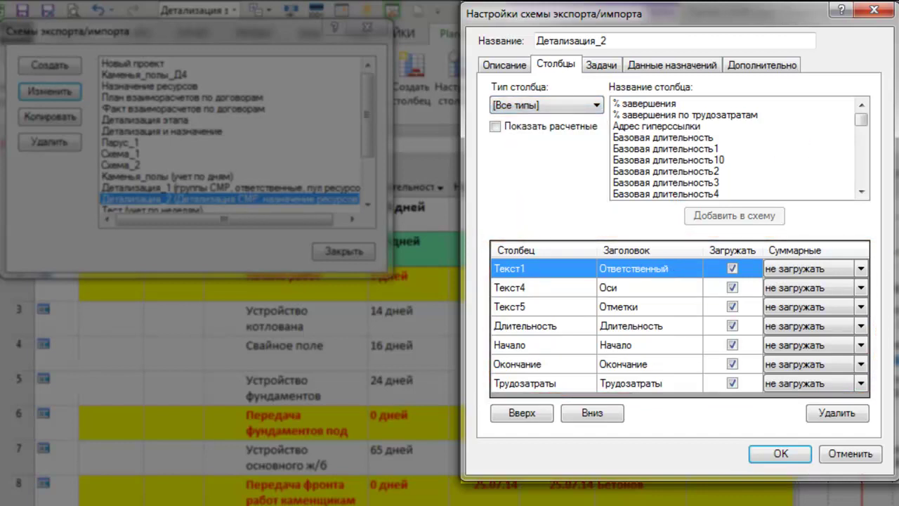
click(730, 268)
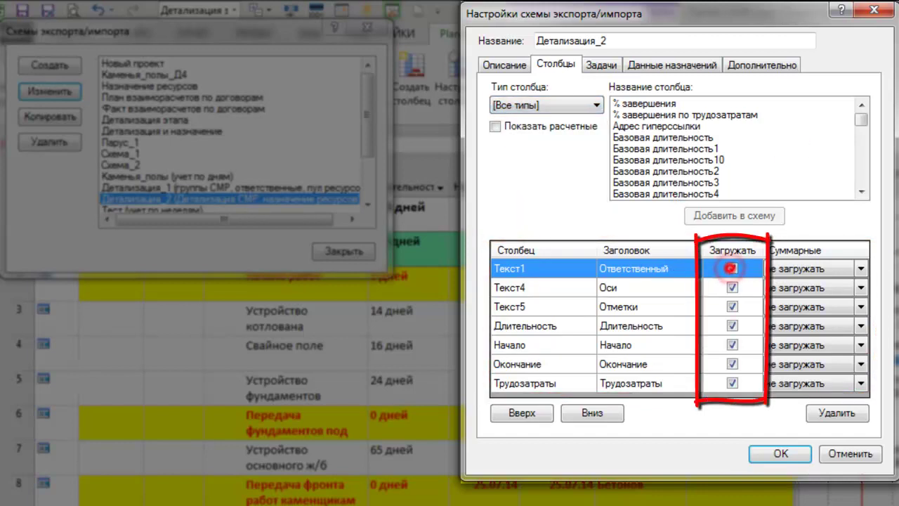
click(732, 288)
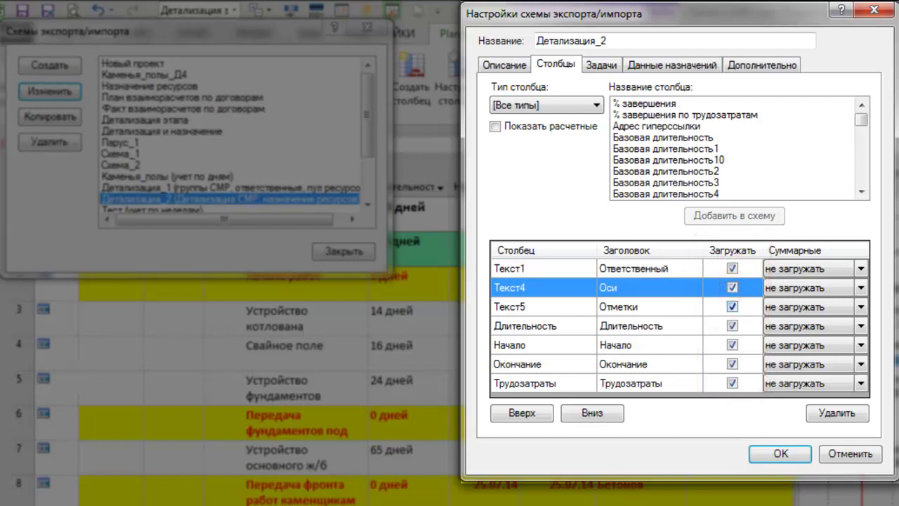
click(731, 306)
click(733, 383)
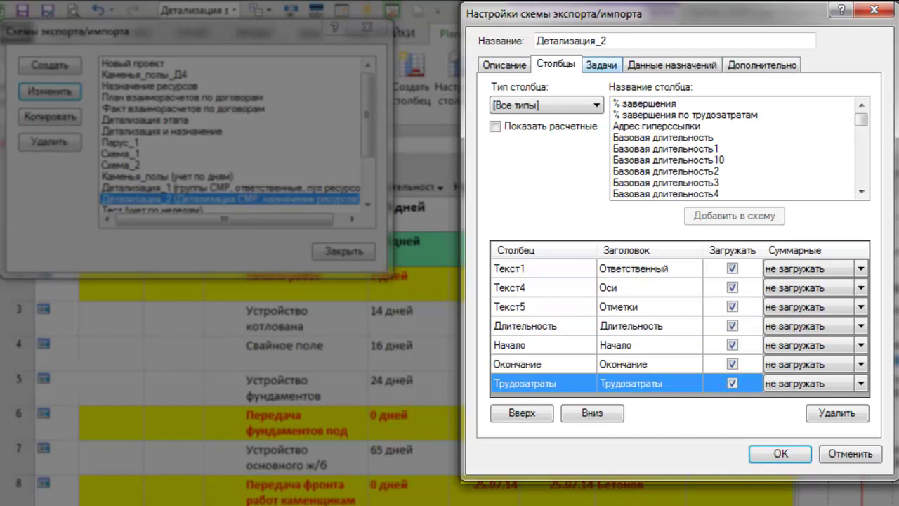
click(601, 65)
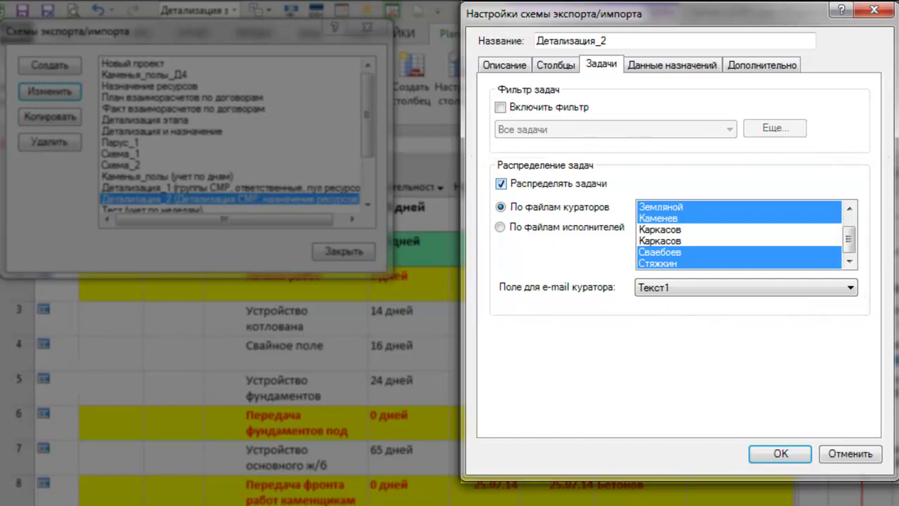
Step: Scroll through the curator list, then view the Данные назначений settings
mouse_move(848, 237)
mouse_down()
mouse_move(848, 226)
mouse_move(848, 238)
mouse_up()
click(678, 64)
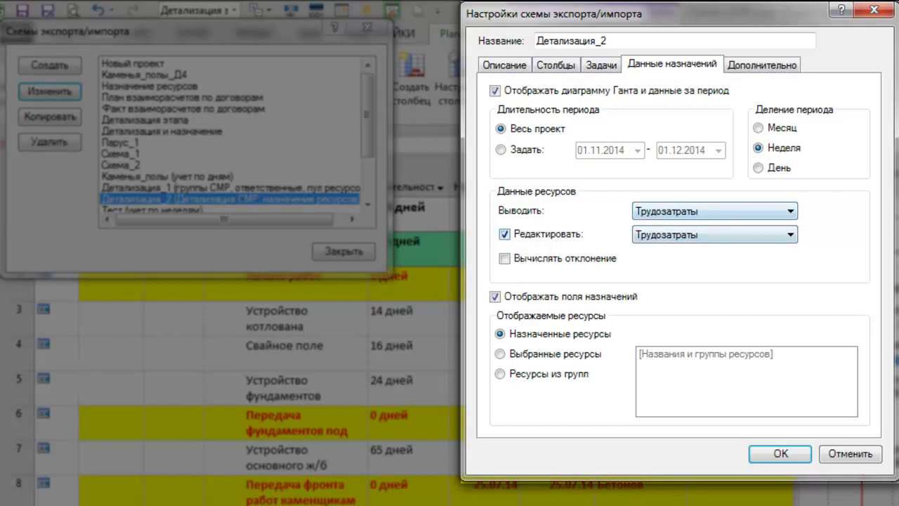
Step: Keep Трудозатраты editable, with assignment fields and only assigned resources shown
click(504, 233)
click(504, 234)
click(792, 234)
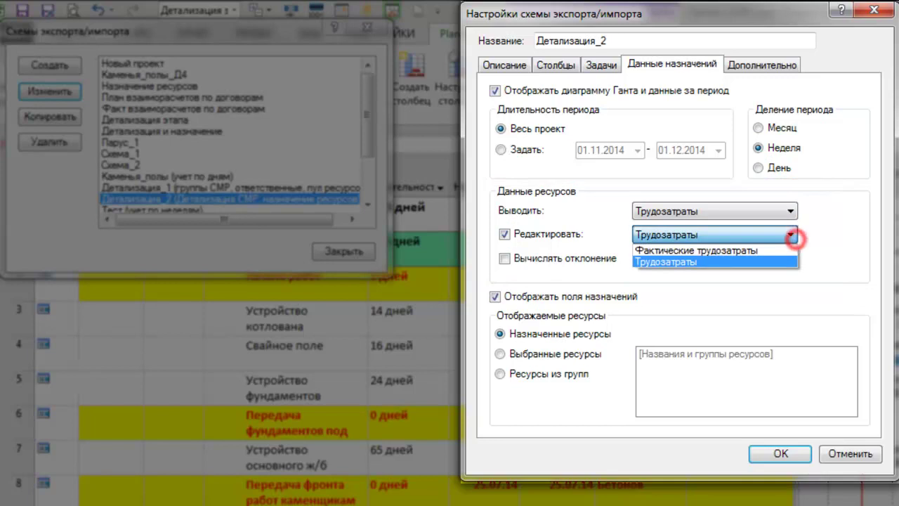
click(680, 261)
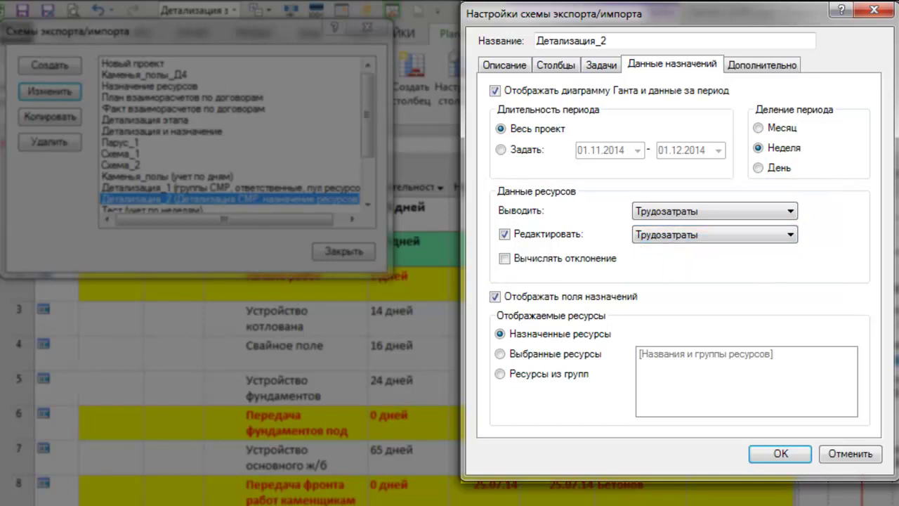
click(495, 297)
click(500, 333)
click(762, 65)
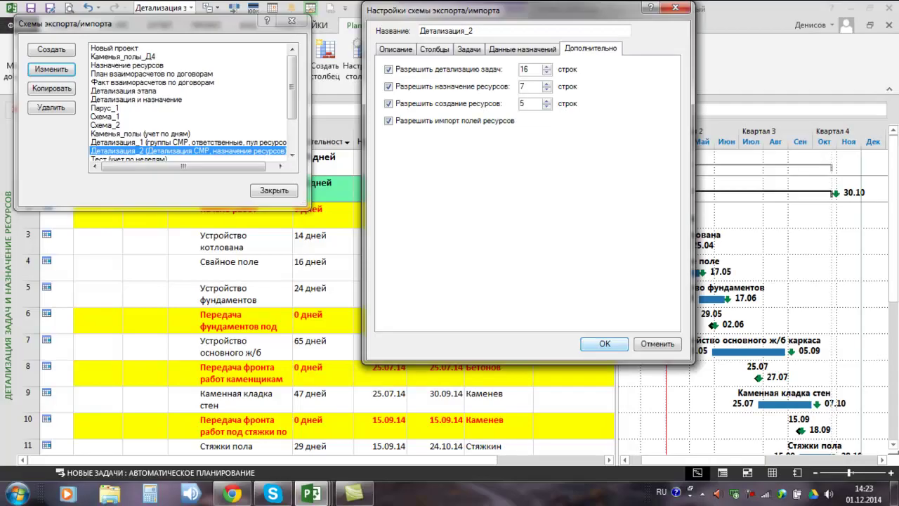
Step: Close the scheme settings and export the project with Детализация_2 as План_2
click(592, 341)
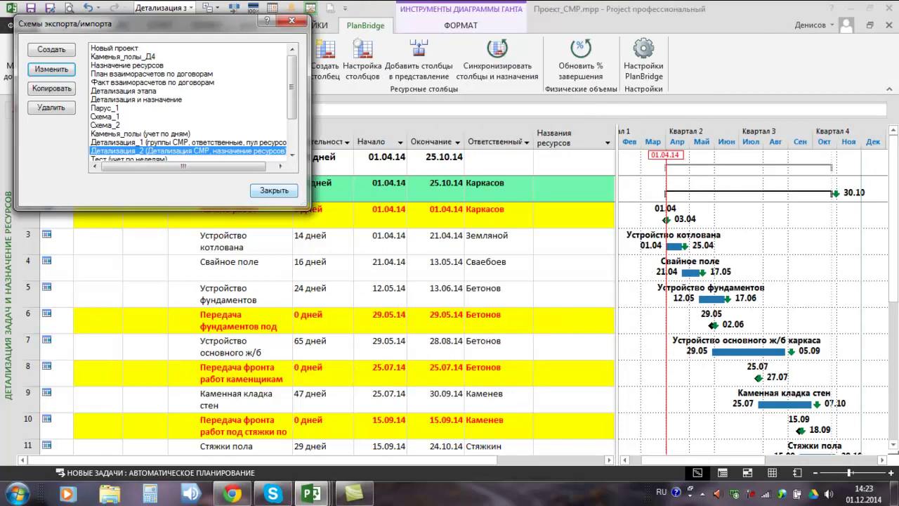
click(274, 190)
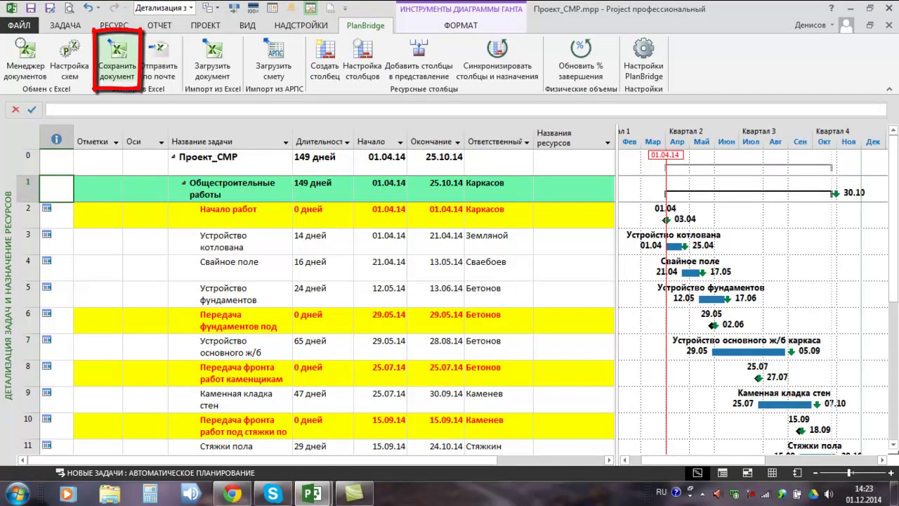
click(117, 63)
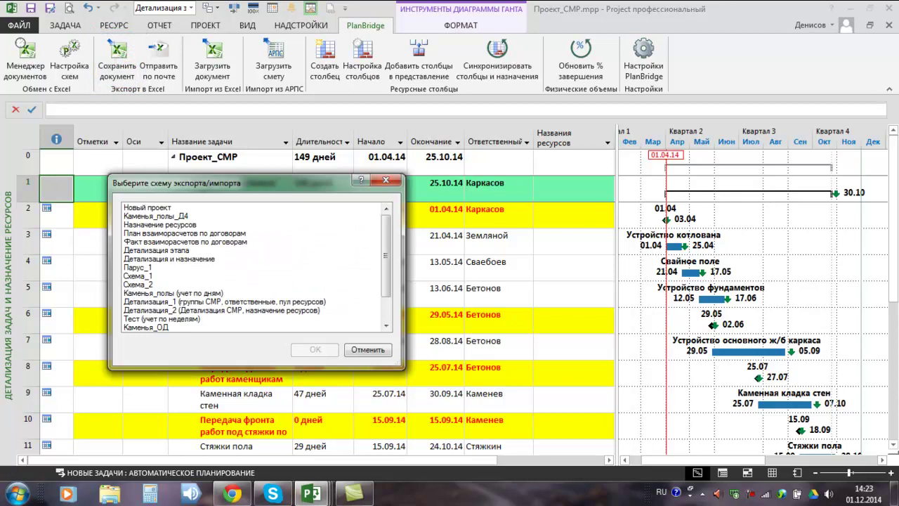
click(172, 310)
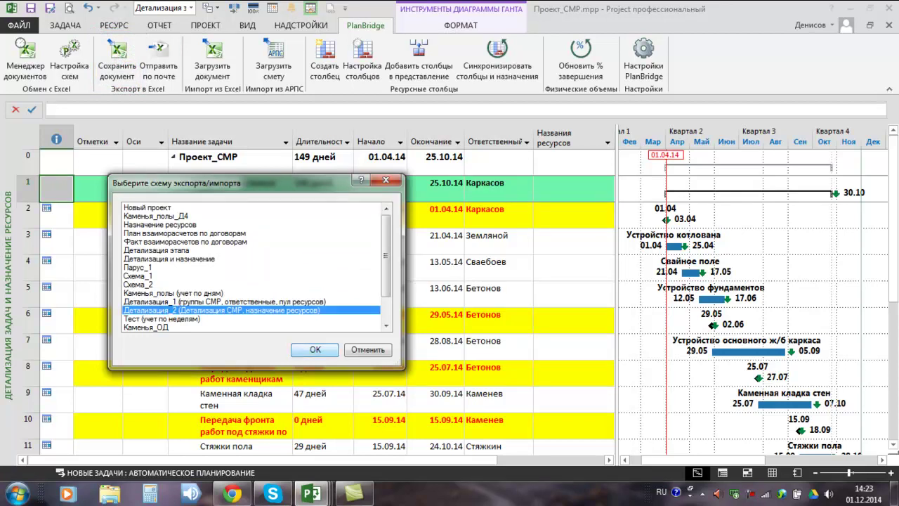
click(321, 353)
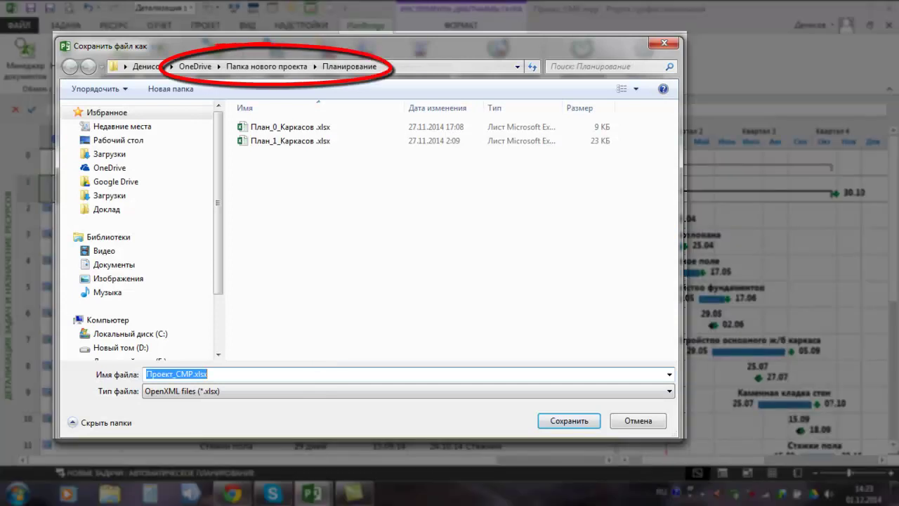
text(П)
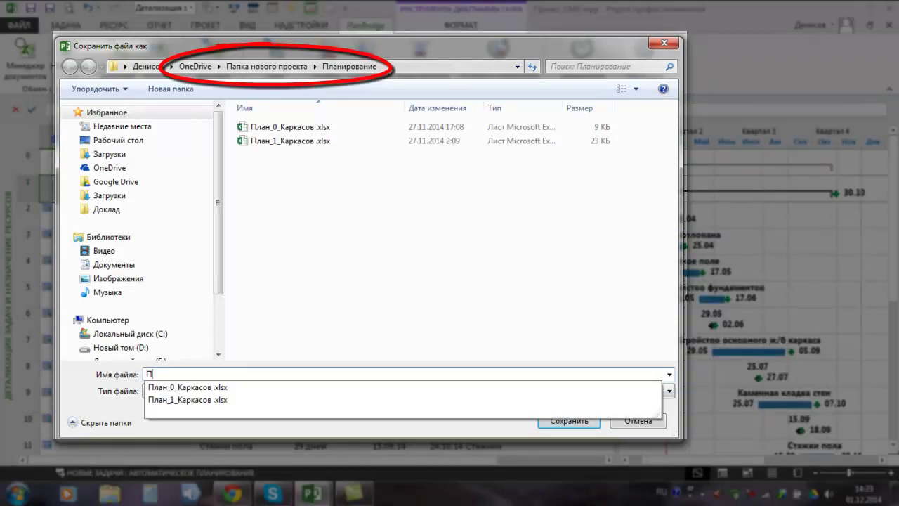
text(лан)
text(_2)
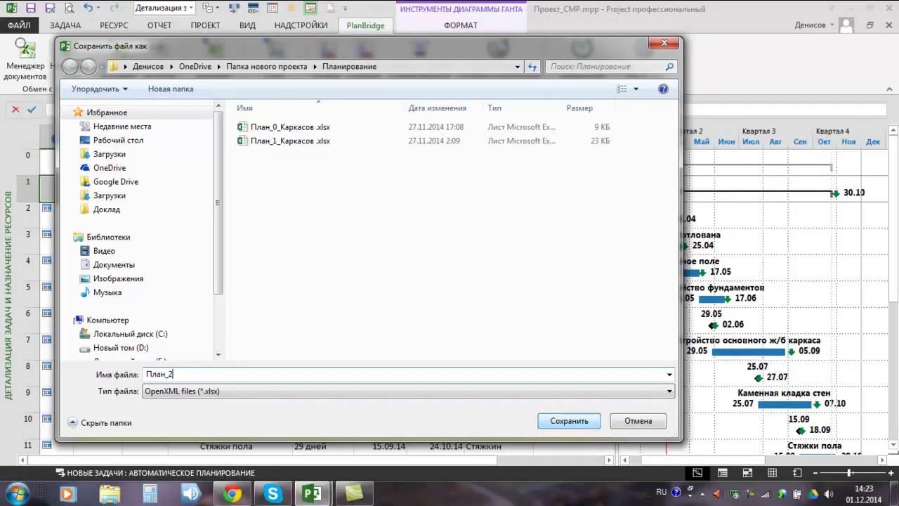
click(569, 421)
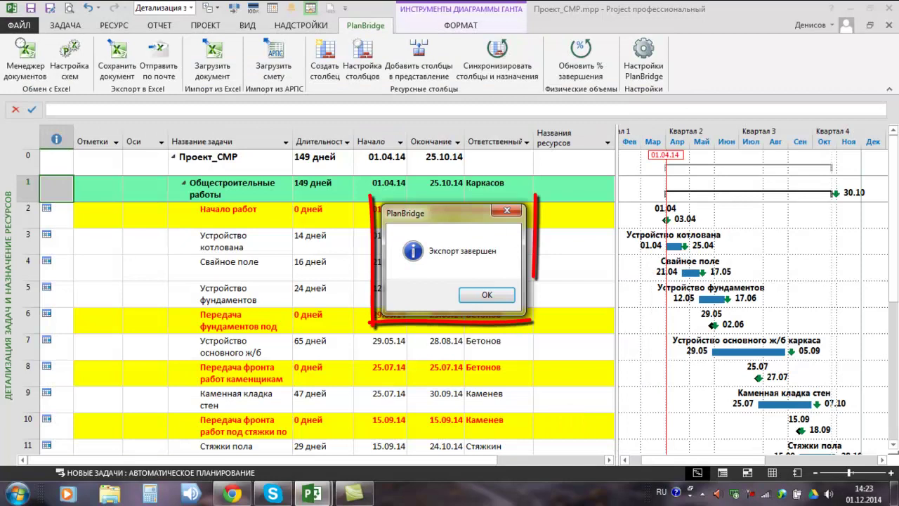
click(487, 295)
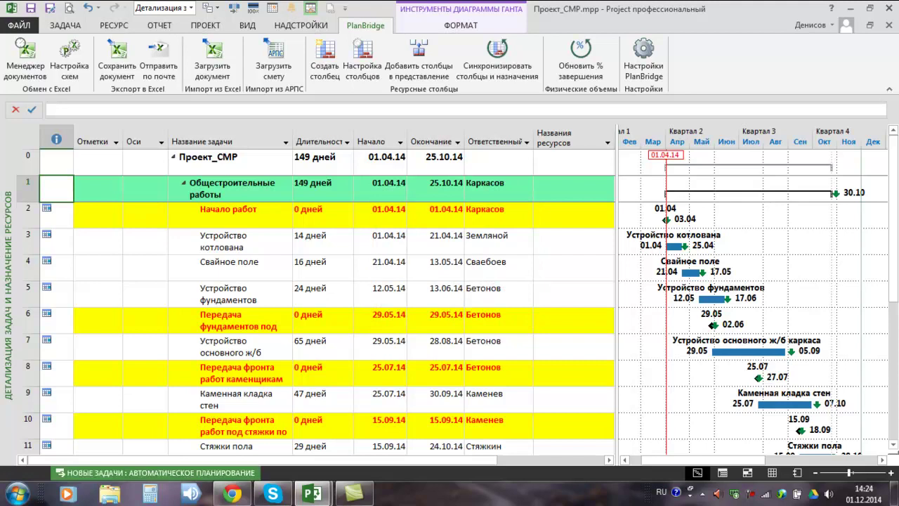
Step: Open OneDrive's Планирование folder and check the exported Бетонов, Земляной, Каменев, Сваебоев and Стяжкин plans
click(110, 494)
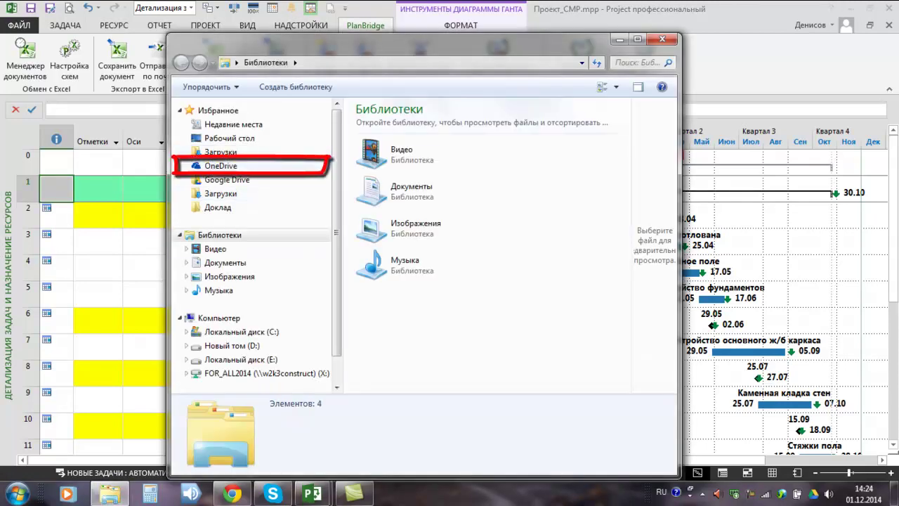
click(221, 166)
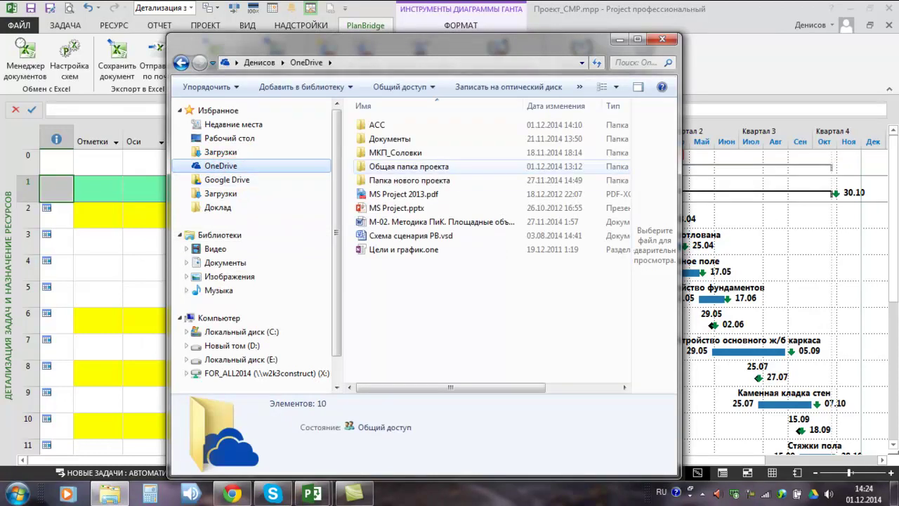
double_click(409, 180)
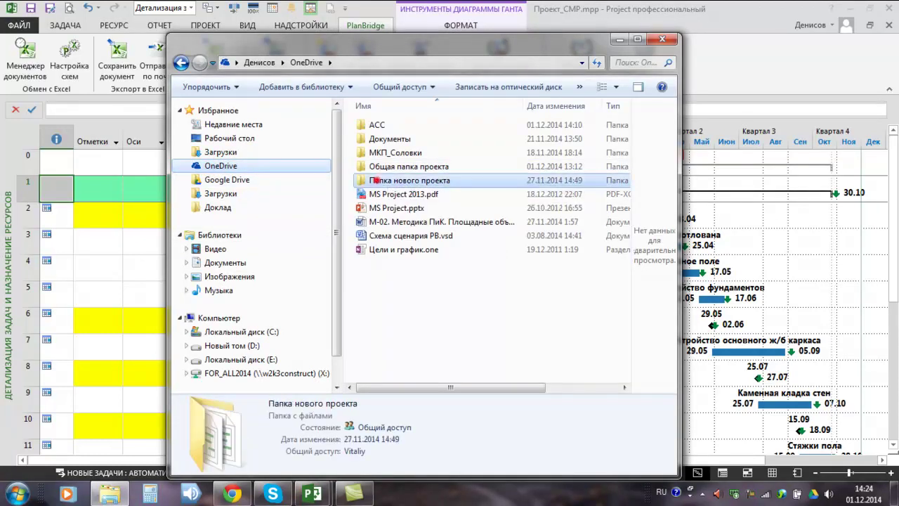
click(375, 121)
double_click(375, 122)
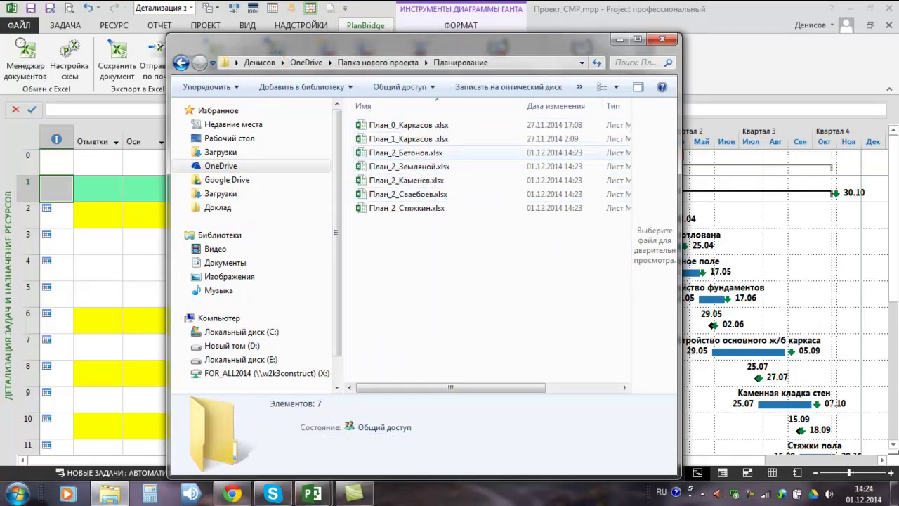
click(359, 154)
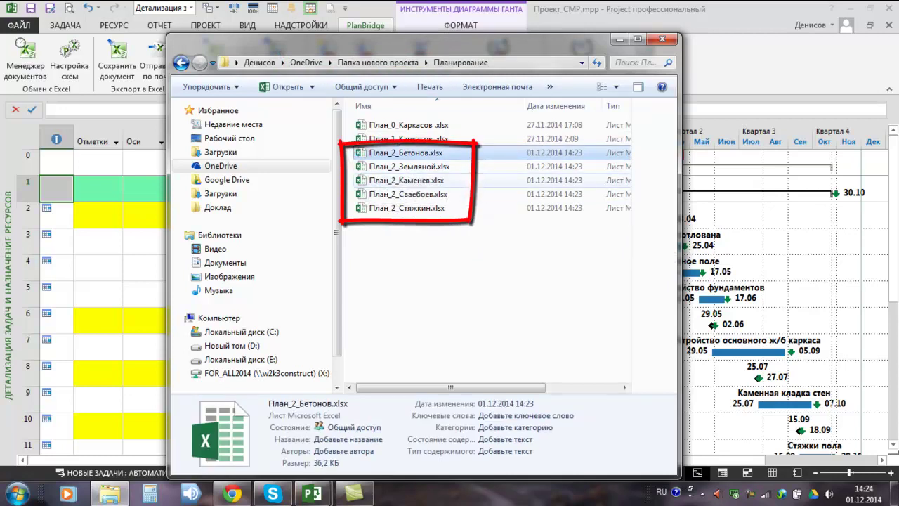
click(361, 167)
click(360, 180)
click(359, 195)
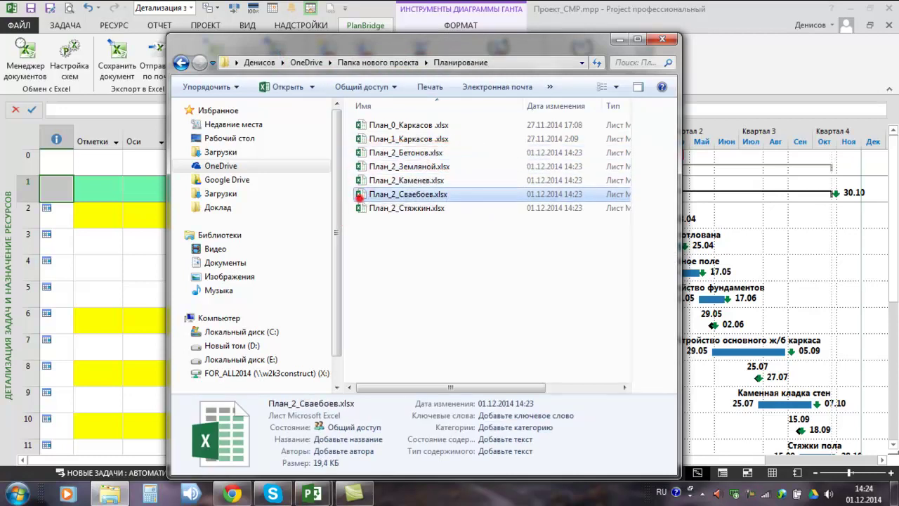
click(359, 208)
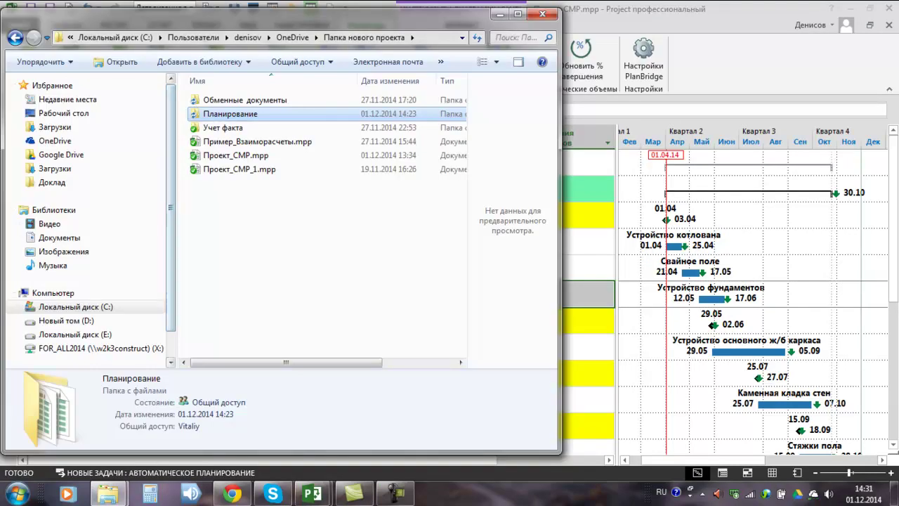
Step: Copy a OneDrive share link for the Планирование folder and close the window
right_click(209, 114)
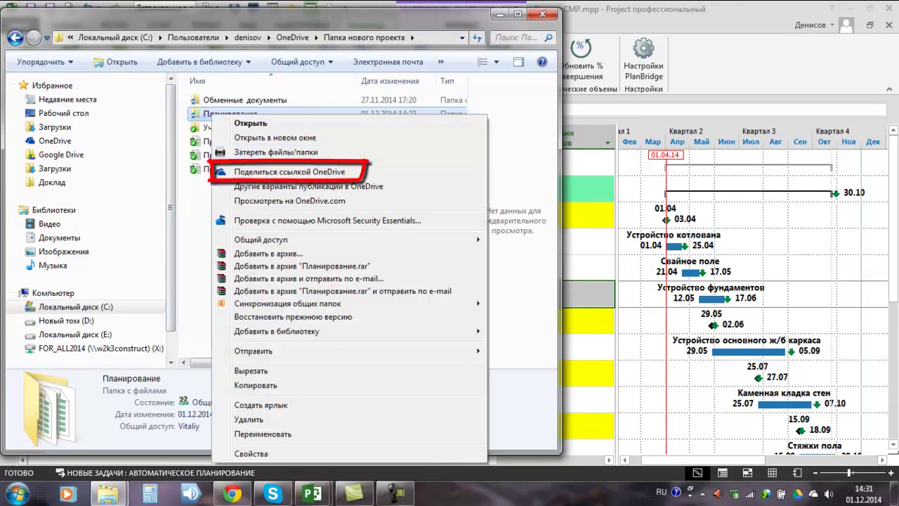
click(267, 172)
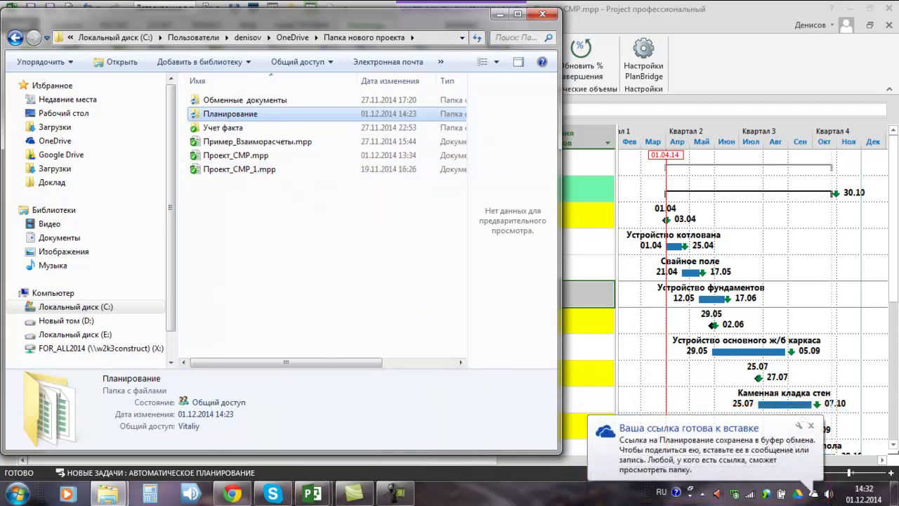
click(811, 426)
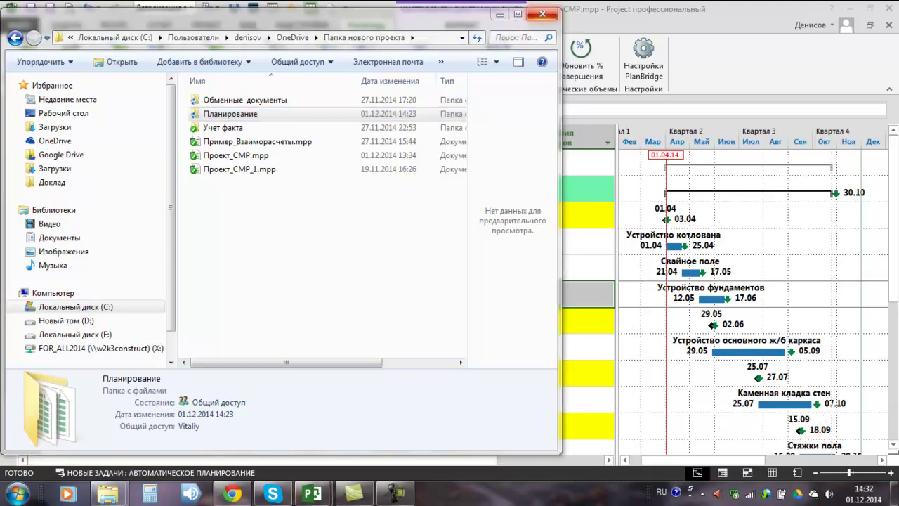
click(543, 14)
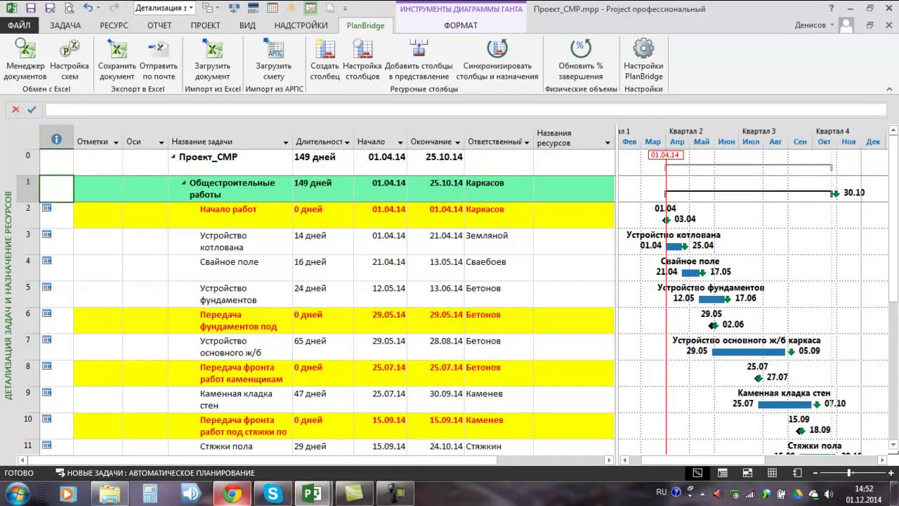
Step: Review the recipients, paste the folder link after 'по ссылке:' and send the forward
click(232, 494)
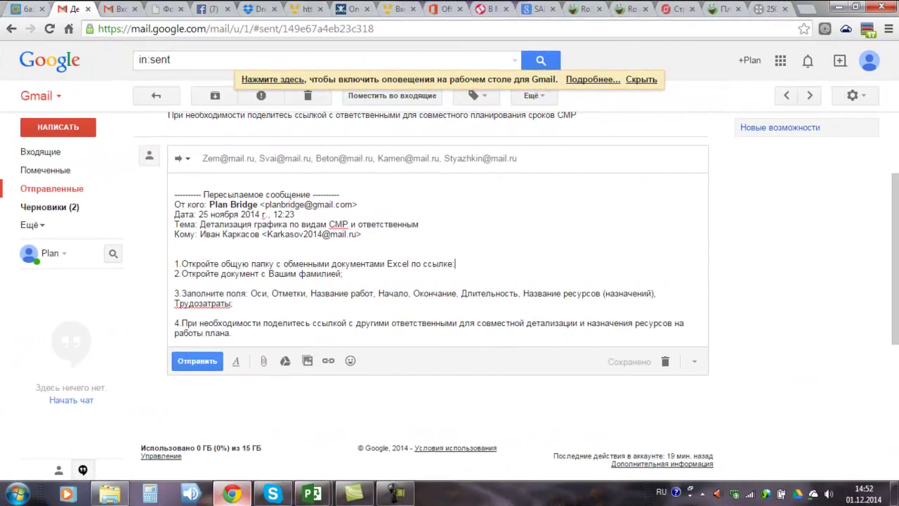
drag(135, 137, 469, 173)
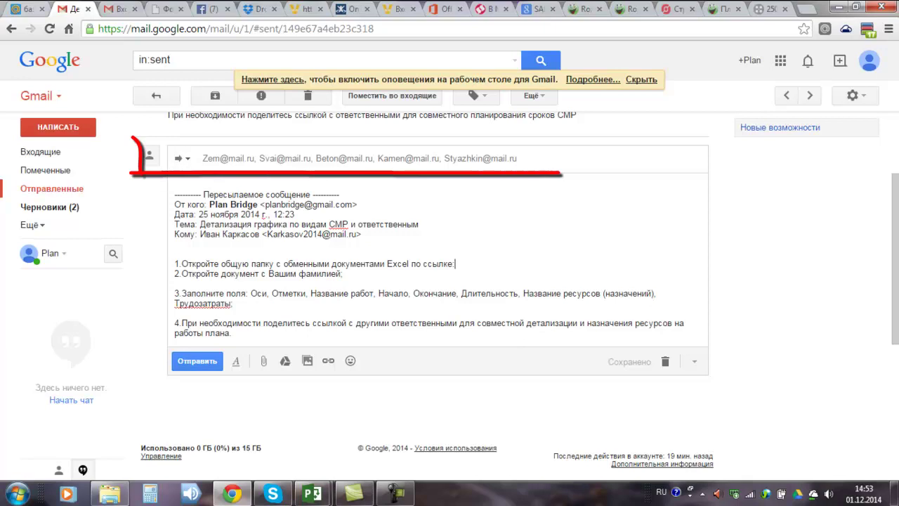
click(198, 158)
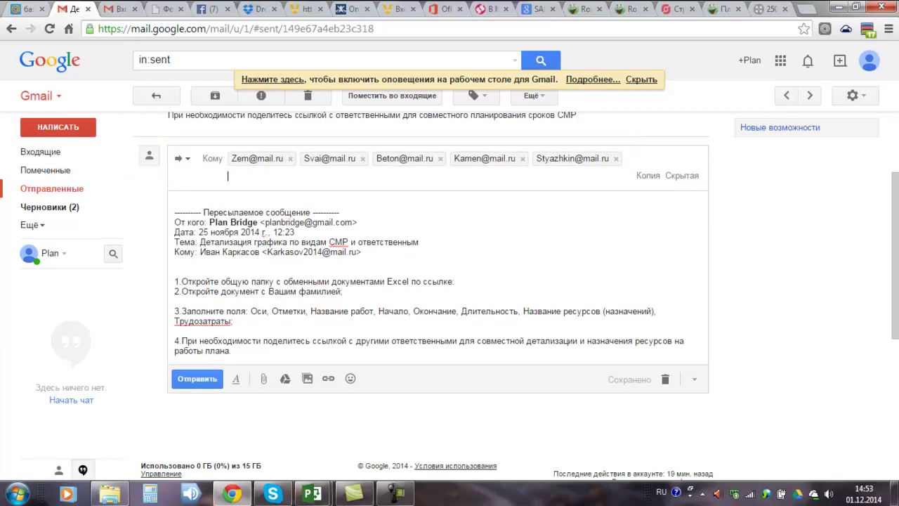
click(455, 281)
key(ctrl+v)
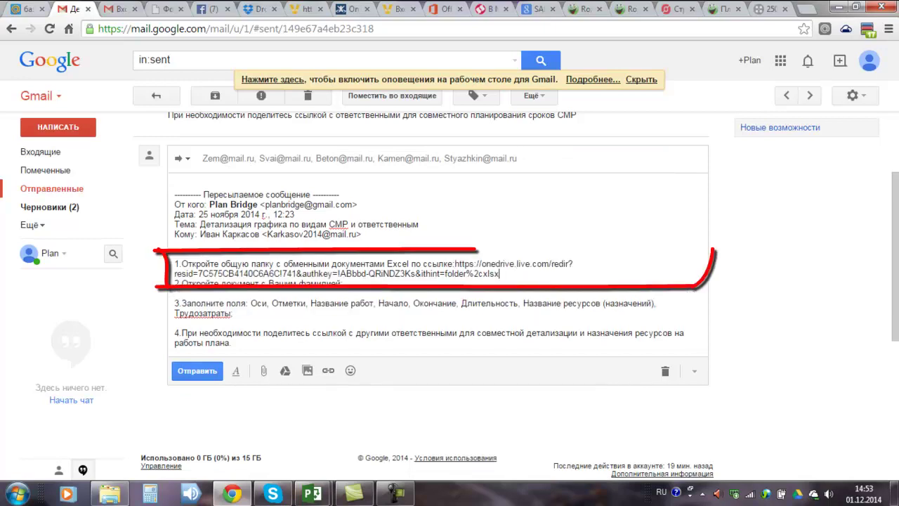
click(194, 371)
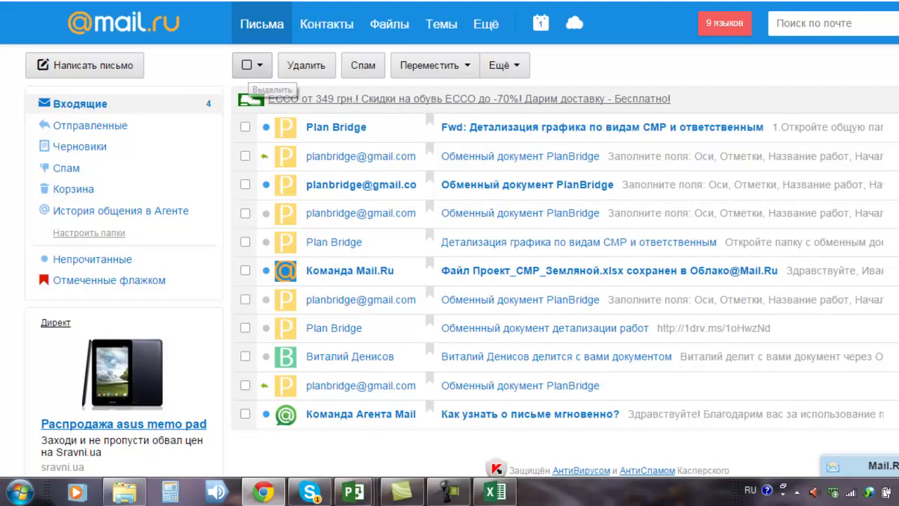
Step: Open the 'Fwd Plan Bridge' message in Mail.ru and follow its onedrive.live.com link
click(245, 126)
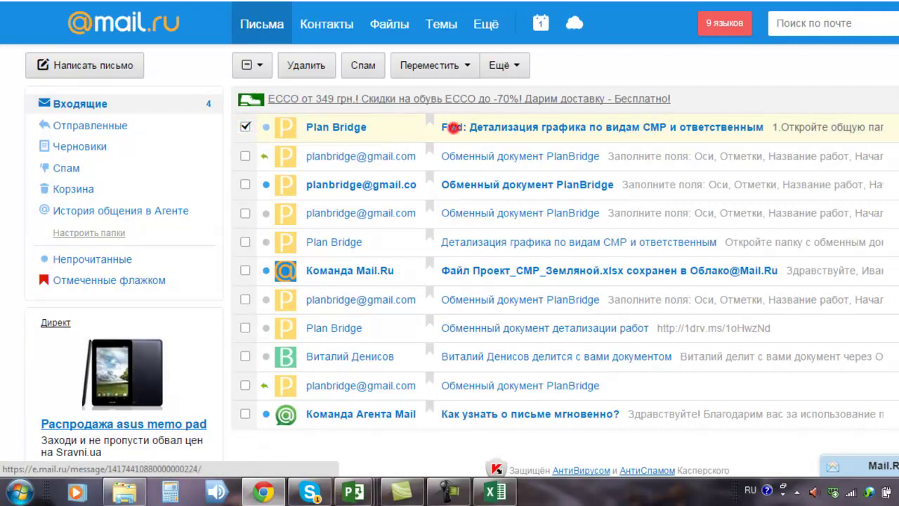
click(453, 128)
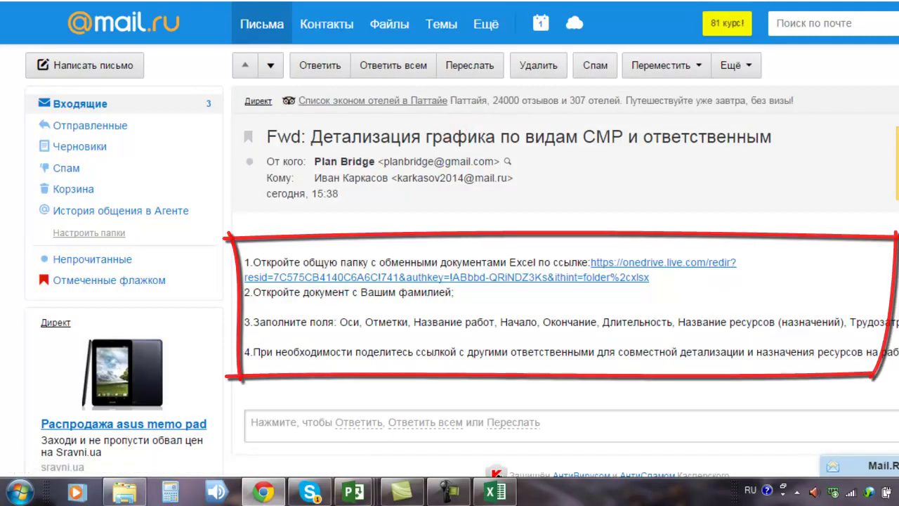
click(610, 260)
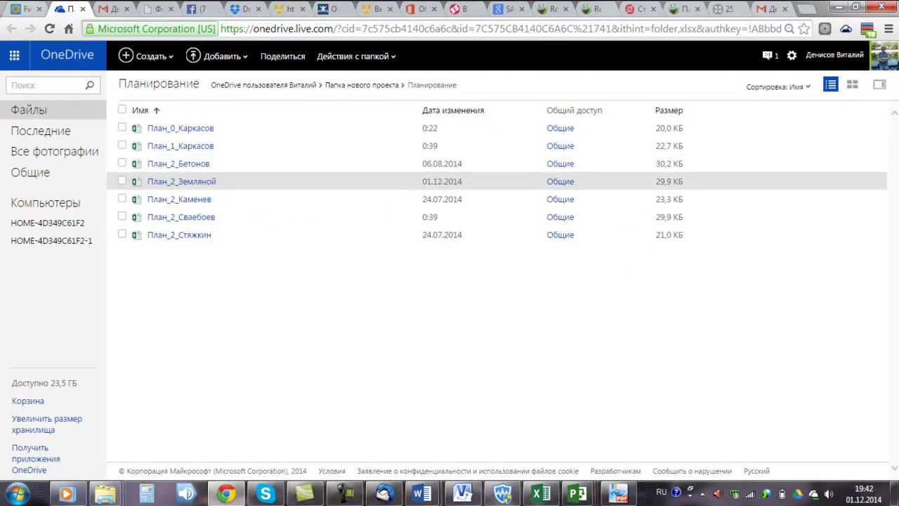
Step: Download План_2_Земляной from the shared folder and open it from the download bar
click(122, 181)
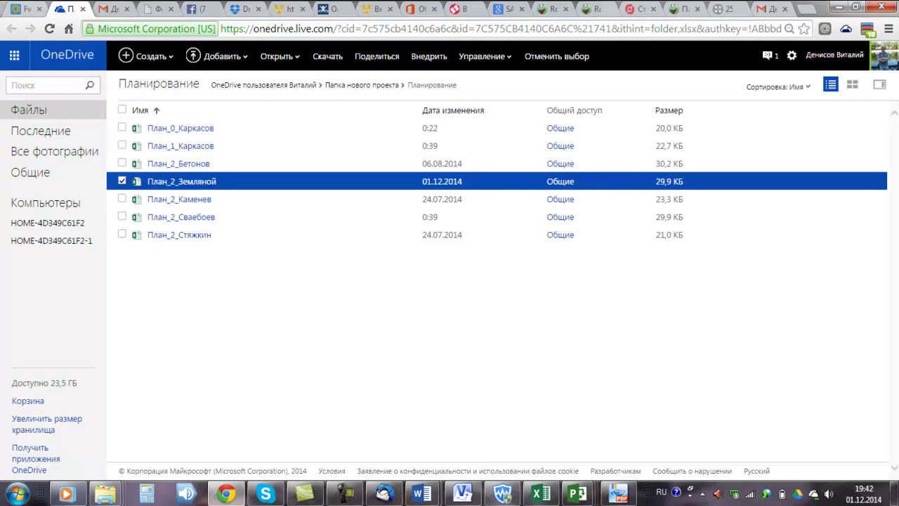
right_click(120, 180)
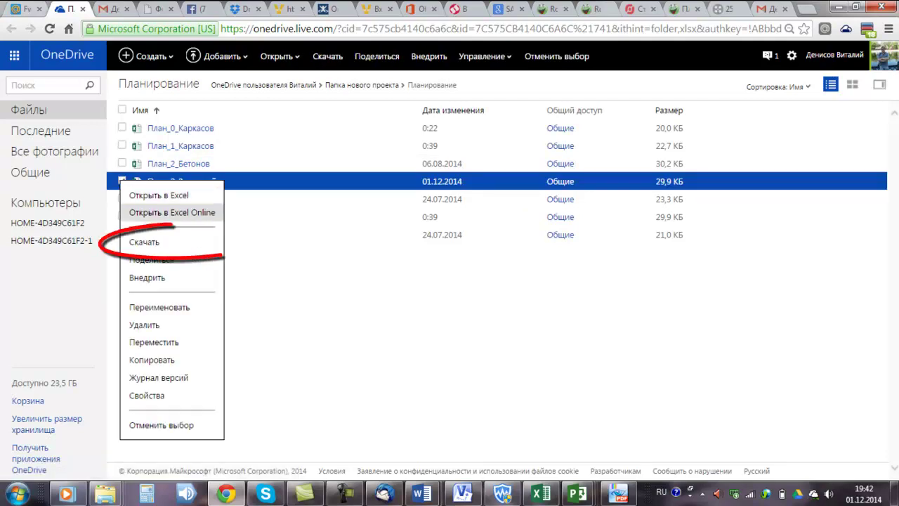
click(144, 241)
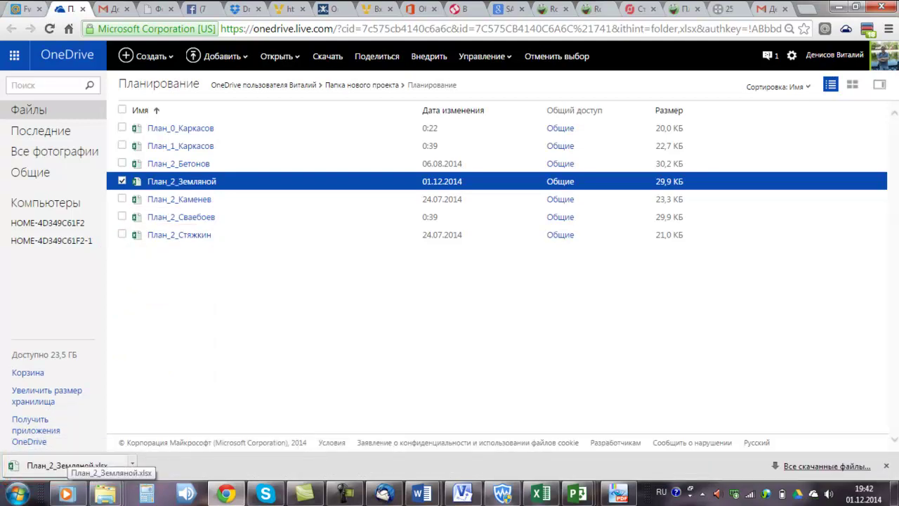
click(67, 465)
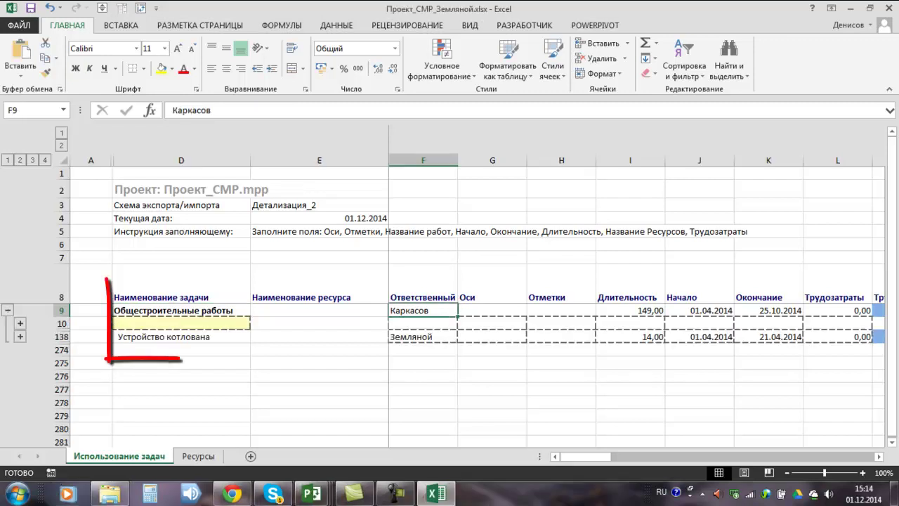
Step: Expand the Устройство котлована groups and enter task Снятие и вывоз плодородного грунта in D146
click(19, 336)
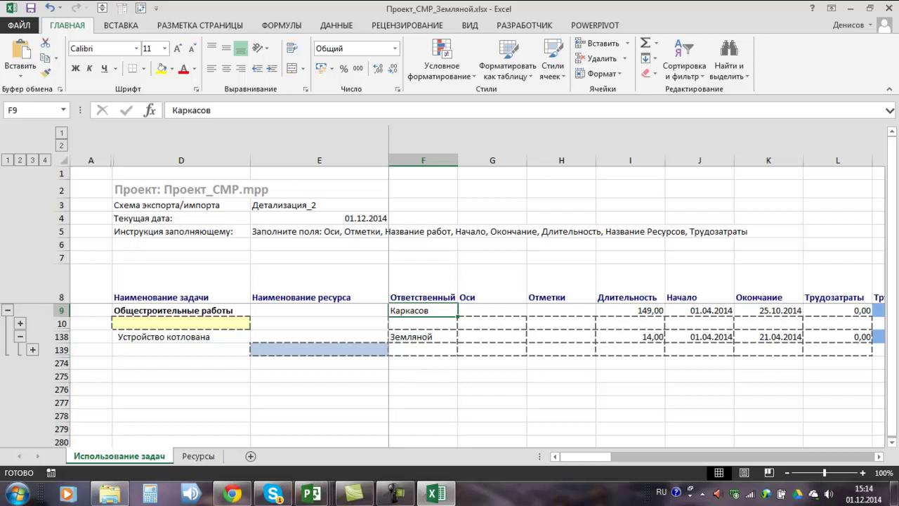
click(32, 350)
scroll(450, 379, down, 1)
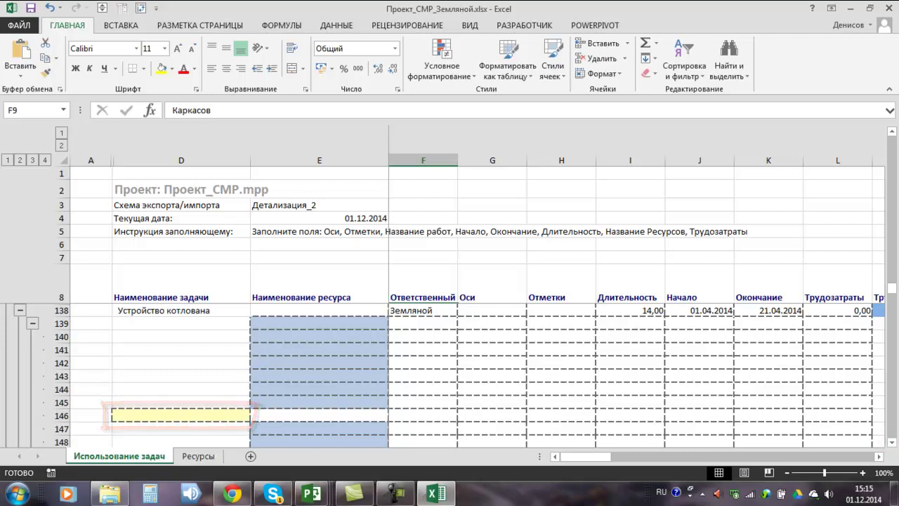
click(180, 415)
scroll(890, 441, down, 7)
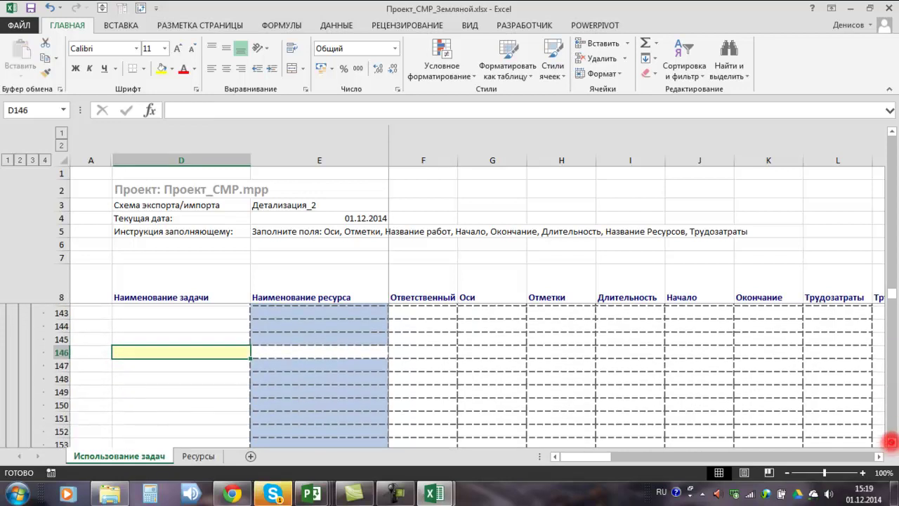
text(Снятие и вывоз плодородного грунта)
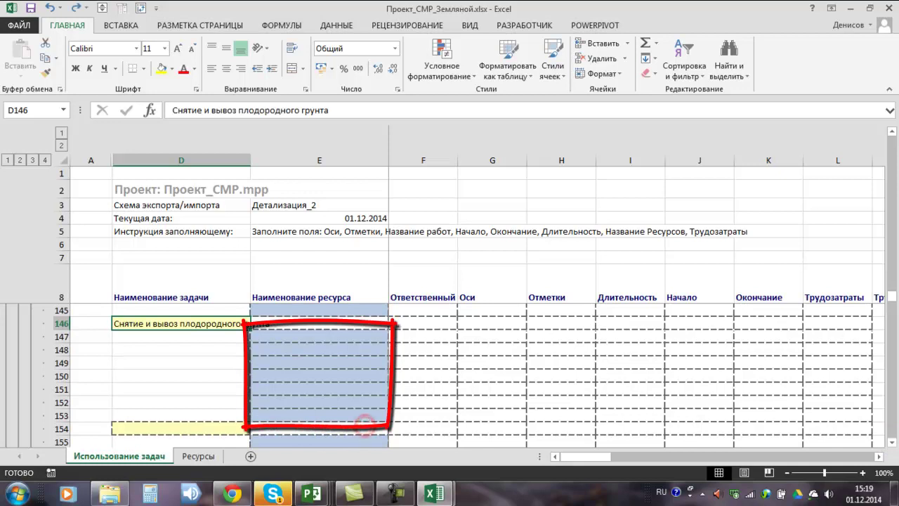
Step: Fill in responsible Земляной, axes 1-10/А-Д, mark -1.000 and dates 01.04–07.04.2014
click(422, 323)
text(Земляной)
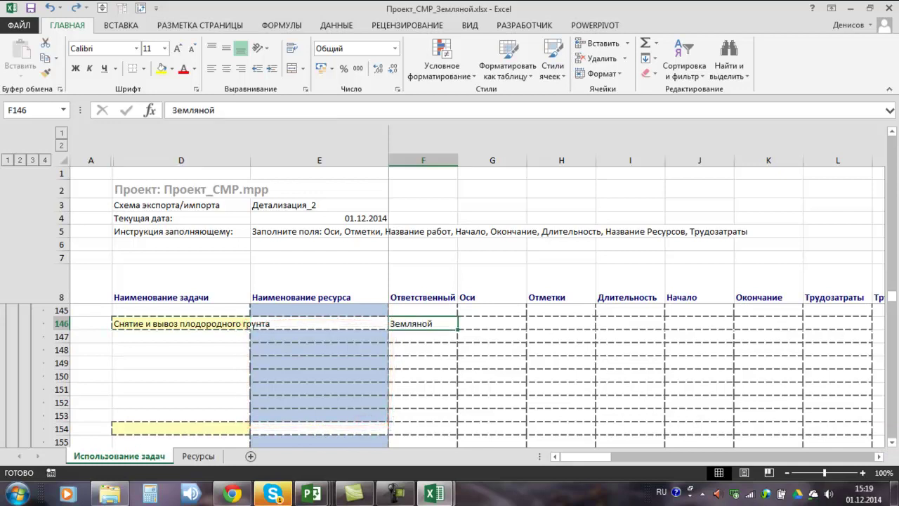
key(Tab)
text(1-10/А-Д)
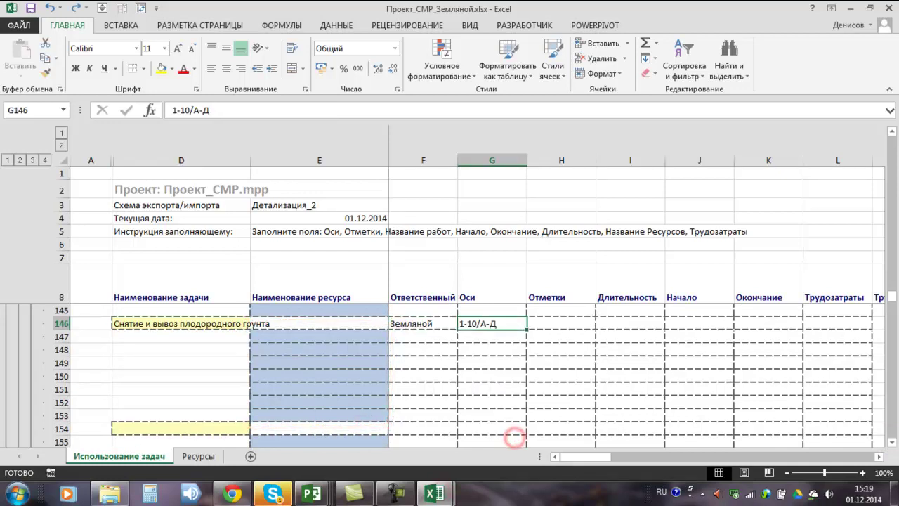
key(Tab)
text(-1.000)
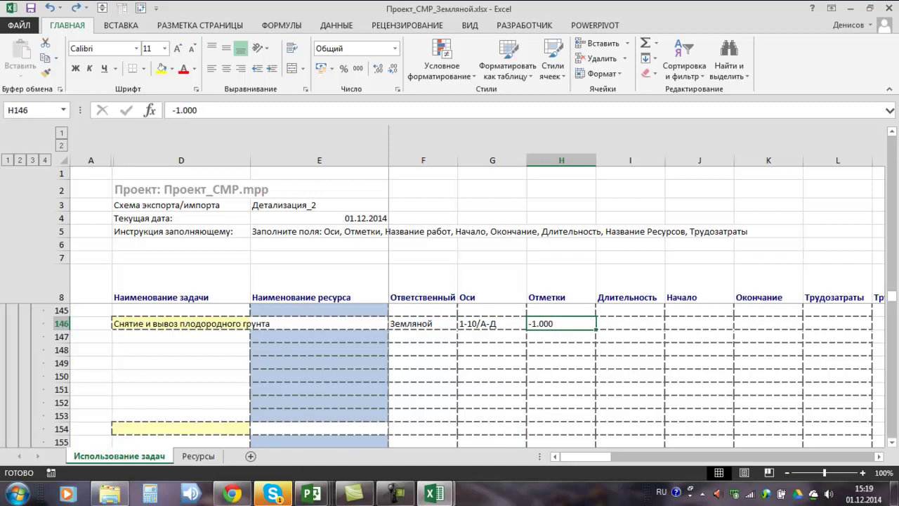
key(Tab)
key(Tab)
text(01.04.2014)
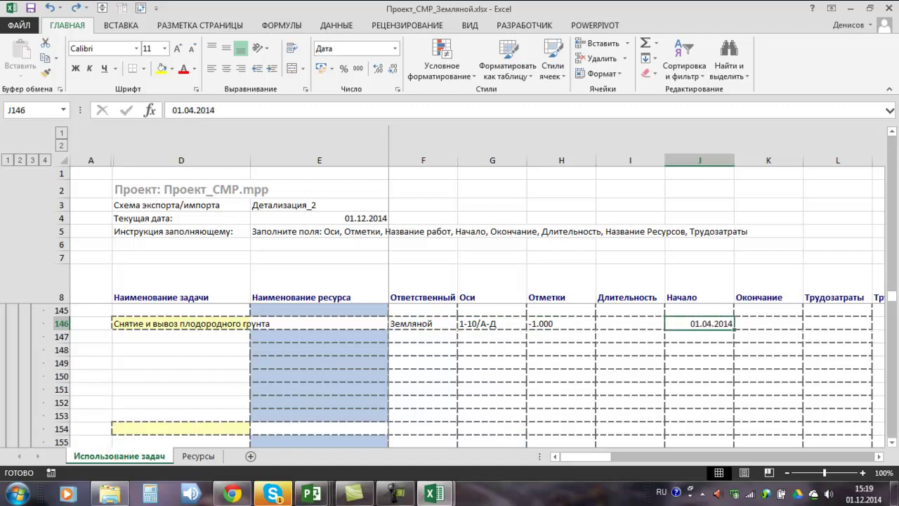
key(Tab)
text(07.04.2014)
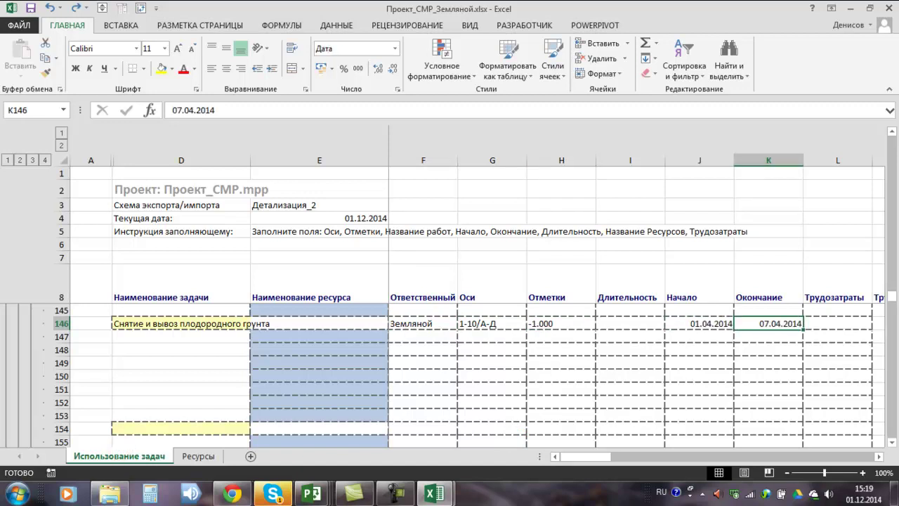
key(ctrl+c)
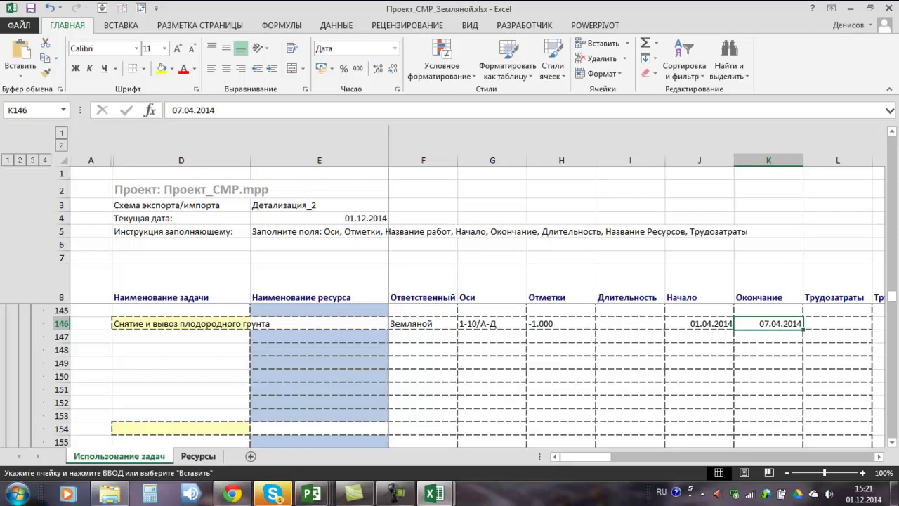
Step: Assign Грунт плодородный as the resource in E147, then show the Ресурсы sheet
click(319, 336)
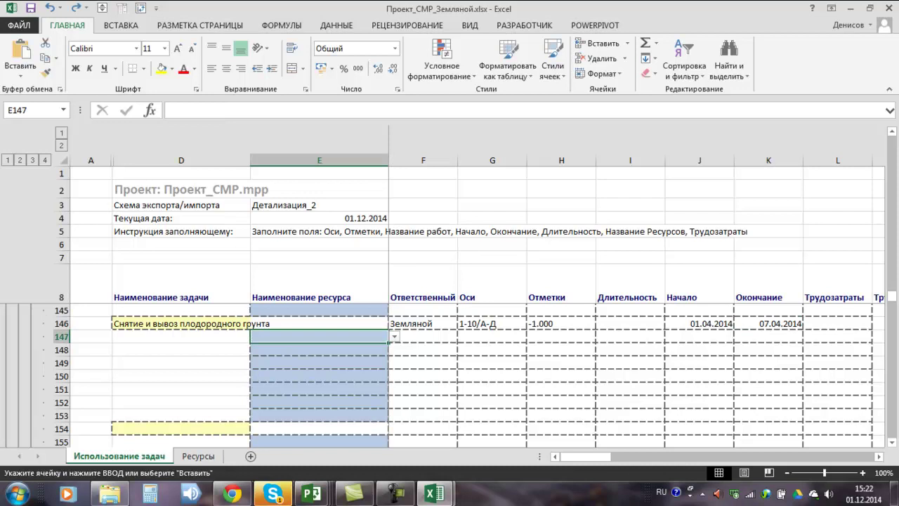
click(394, 336)
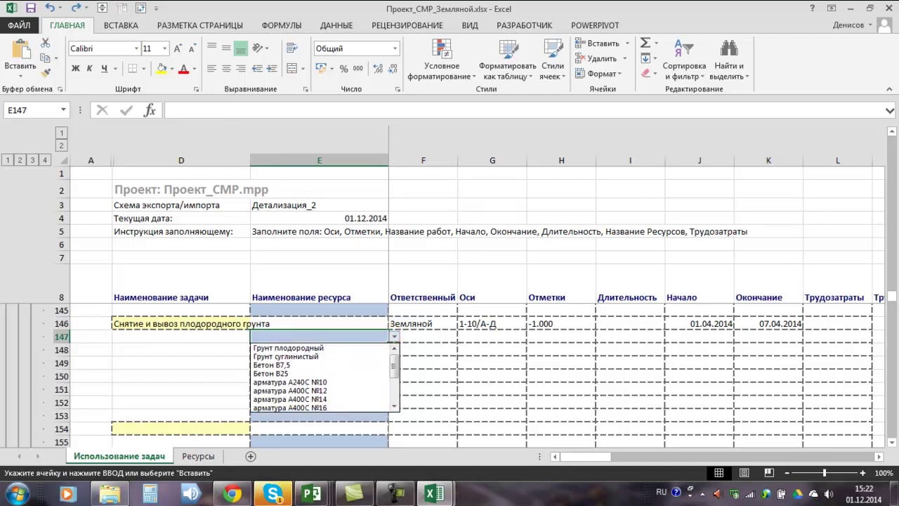
key(Down)
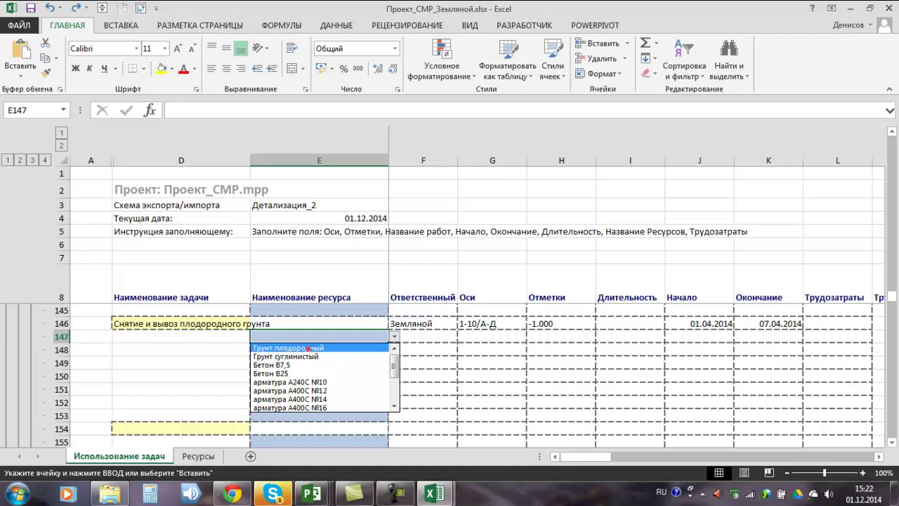
click(295, 347)
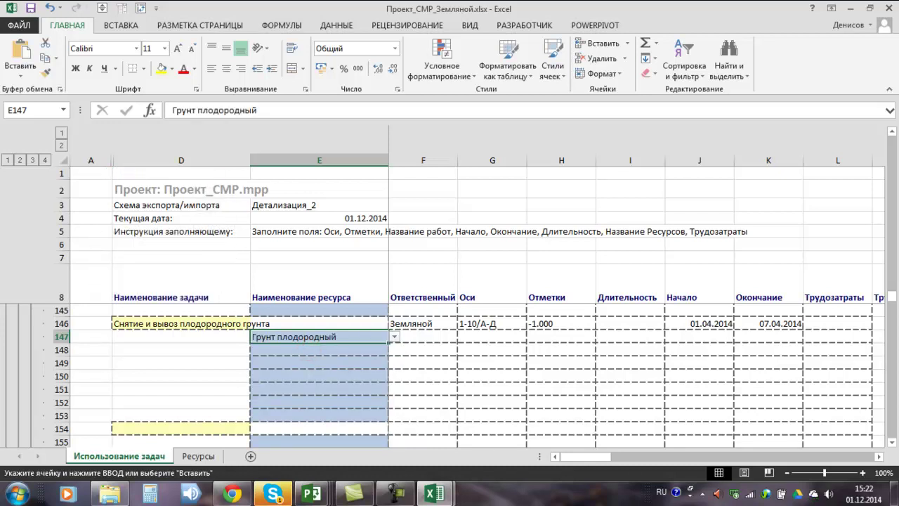
click(198, 456)
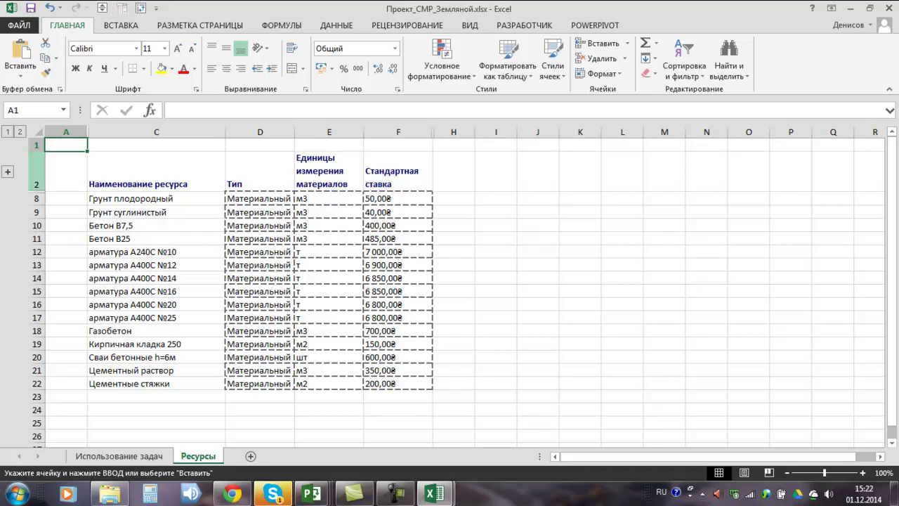
Step: Paste Бульдозер, Экскаватор, Самосвал (rate 200) and Рабочие (35) into Ресурсы, then return to Использование задач
click(20, 131)
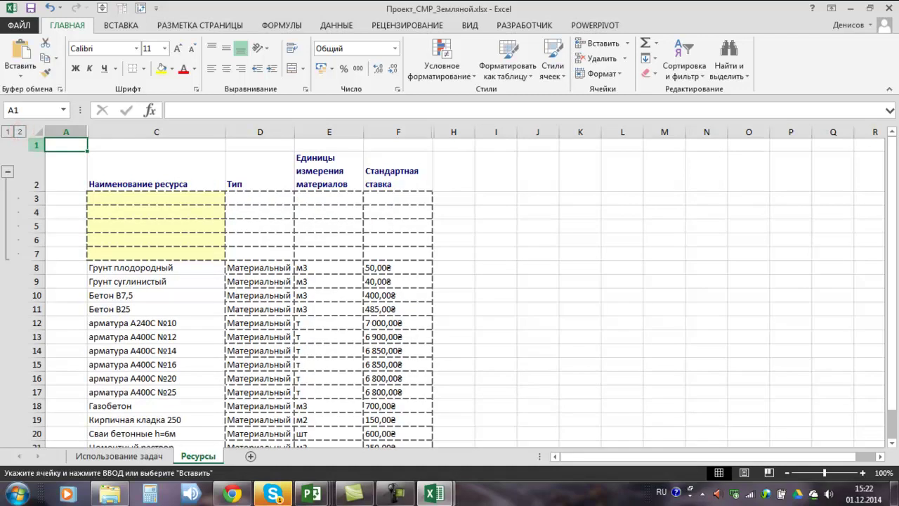
click(127, 198)
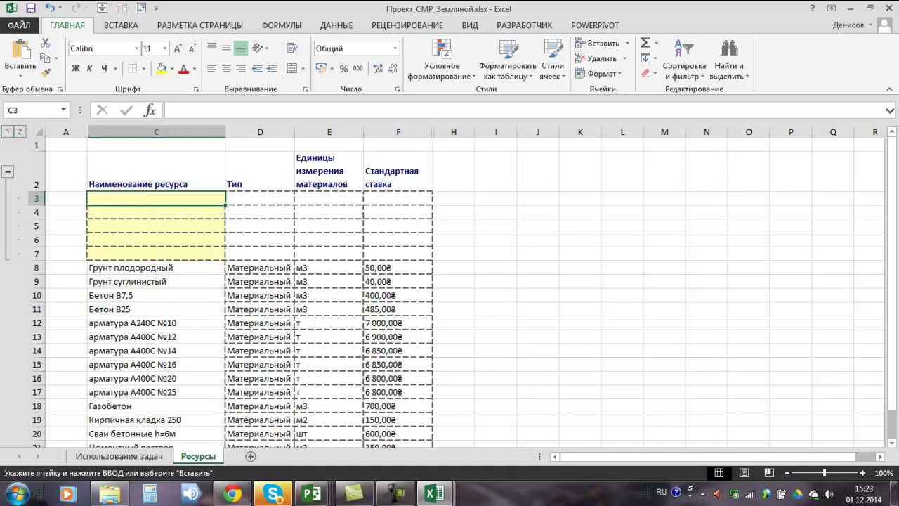
key(ctrl+v)
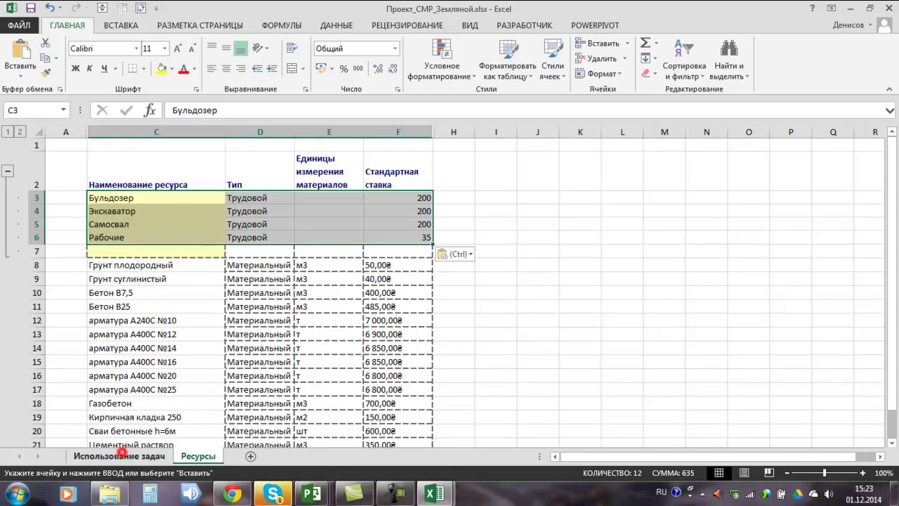
click(119, 455)
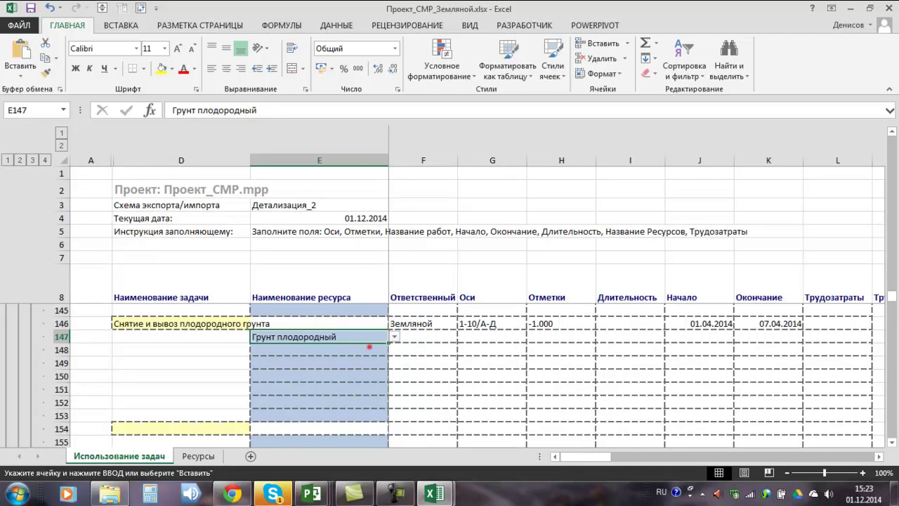
Step: Assign Бульдозер, Экскаватор and Самосвал in rows 148–150 under the topsoil task
click(369, 346)
click(395, 349)
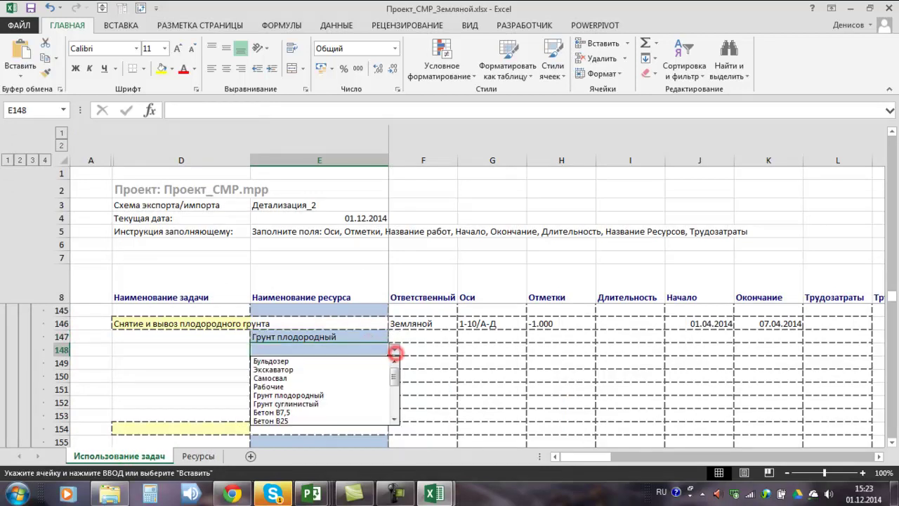
key(Down)
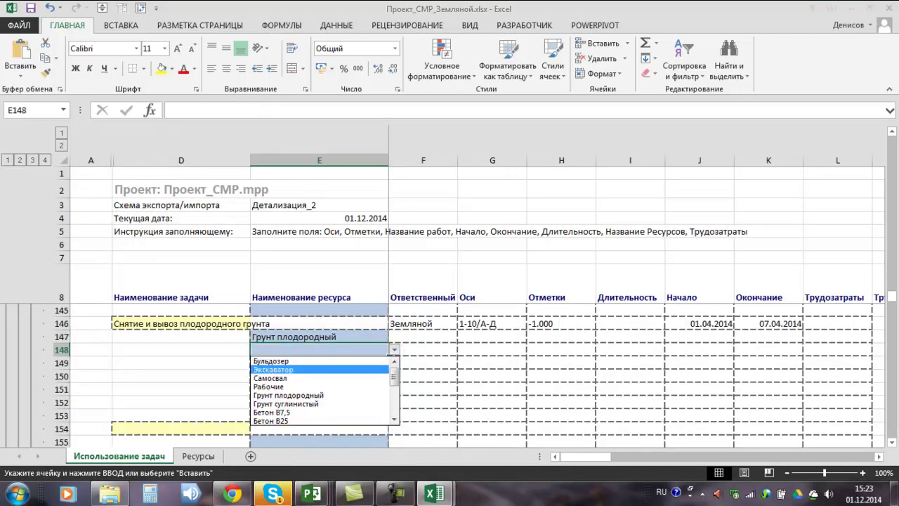
click(325, 361)
click(325, 364)
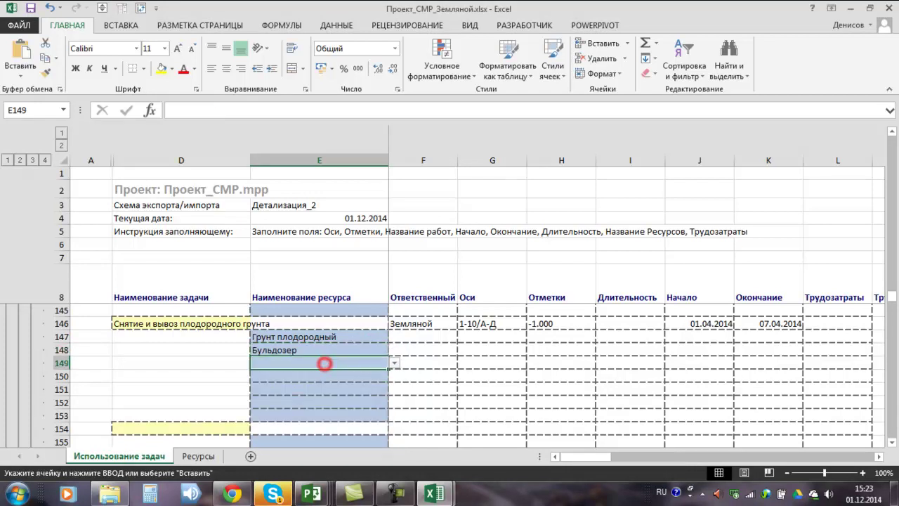
click(394, 362)
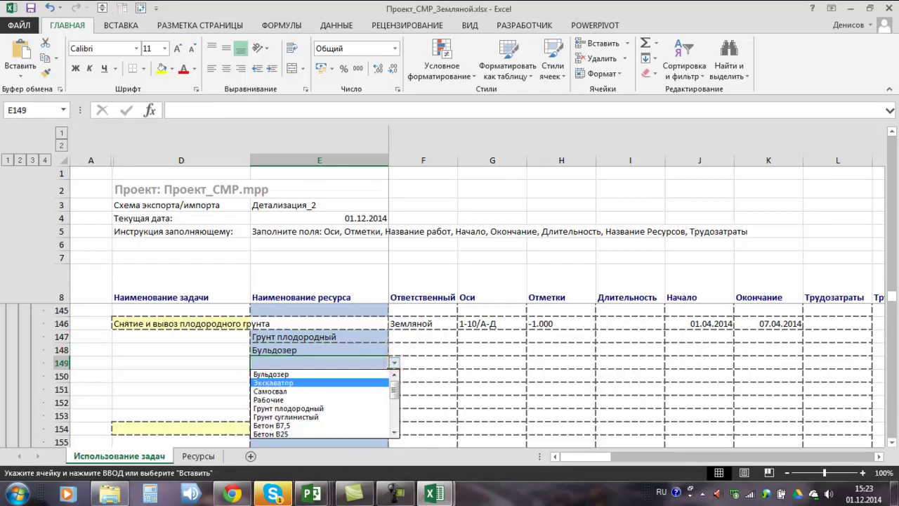
click(311, 377)
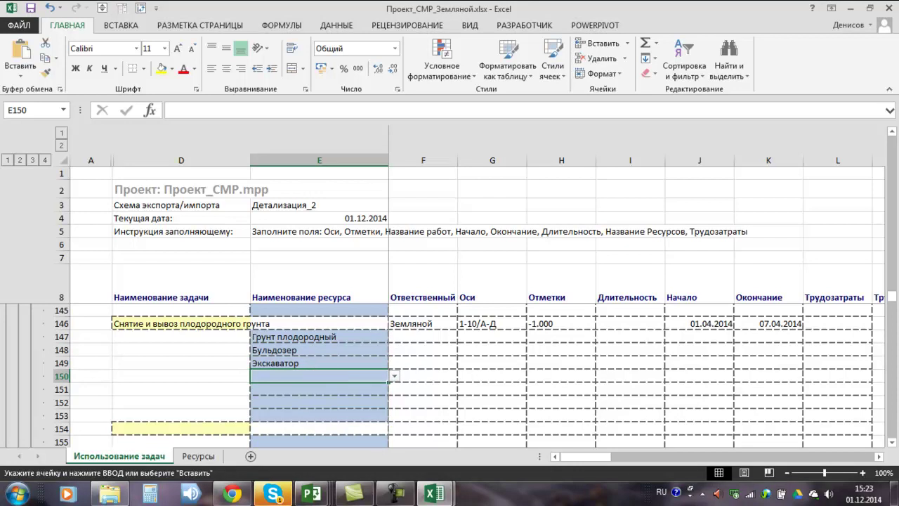
click(395, 376)
click(299, 405)
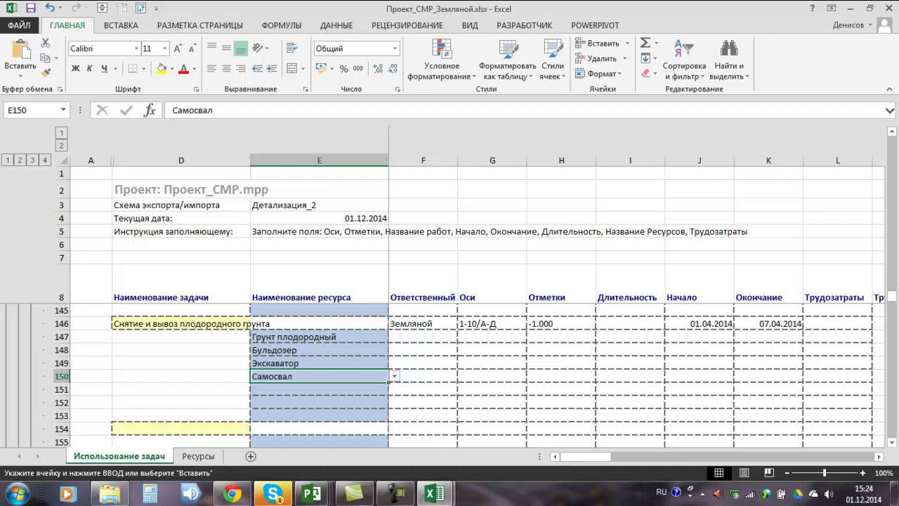
Step: Enter work values 1000, 40, 40 and 80 in L147:L150
click(839, 338)
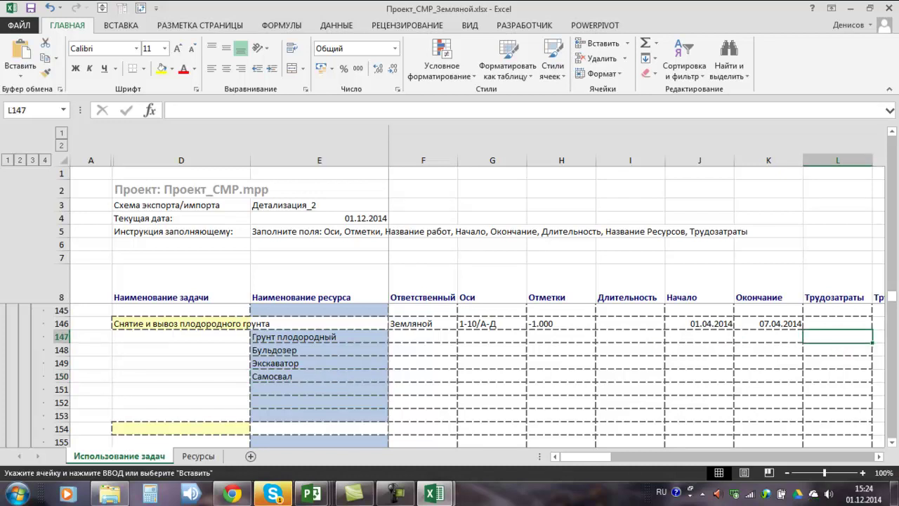
text(1000)
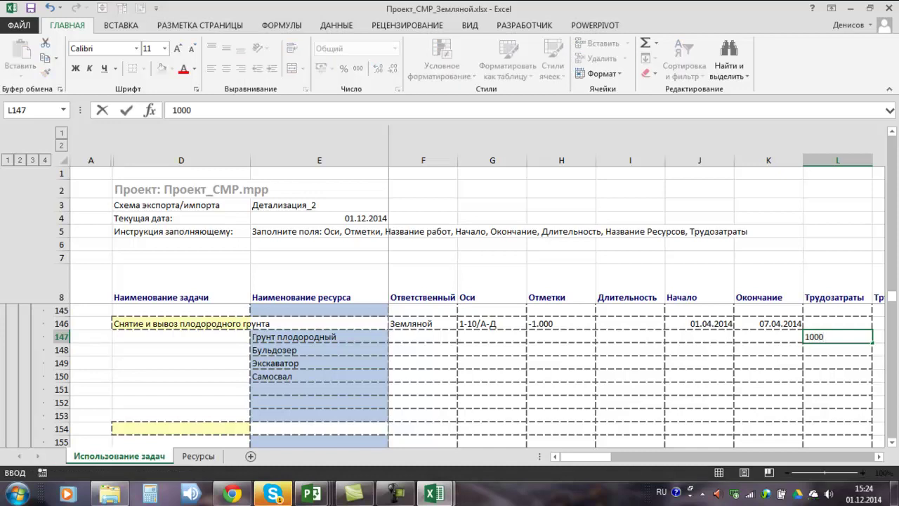
click(829, 350)
text(40)
key(Return)
text(40)
key(Return)
text(80)
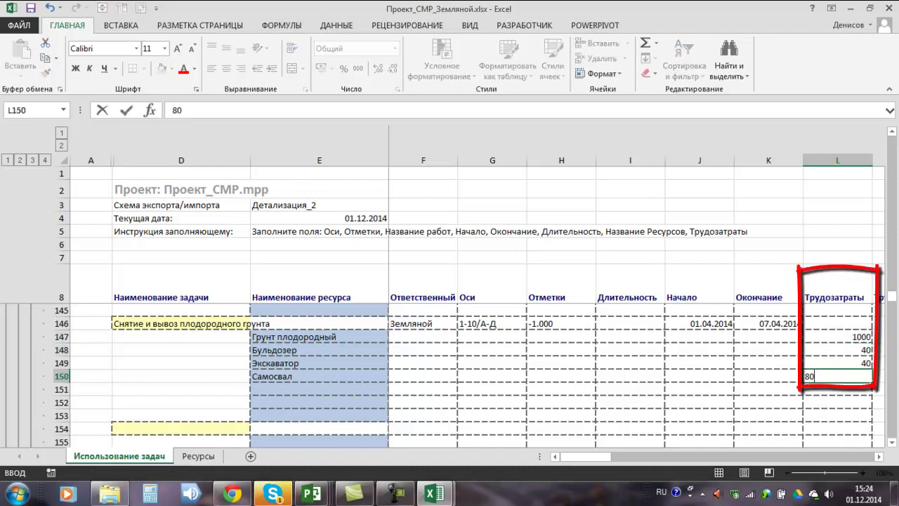
click(835, 390)
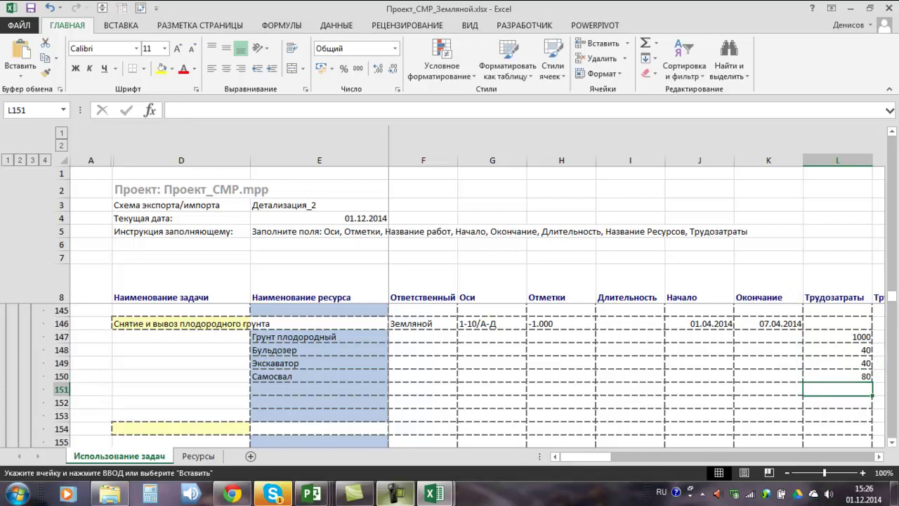
Step: Paste the Выбор суглинка до проектной отметки task block starting at D154
click(181, 429)
scroll(890, 441, down, 7)
key(Return)
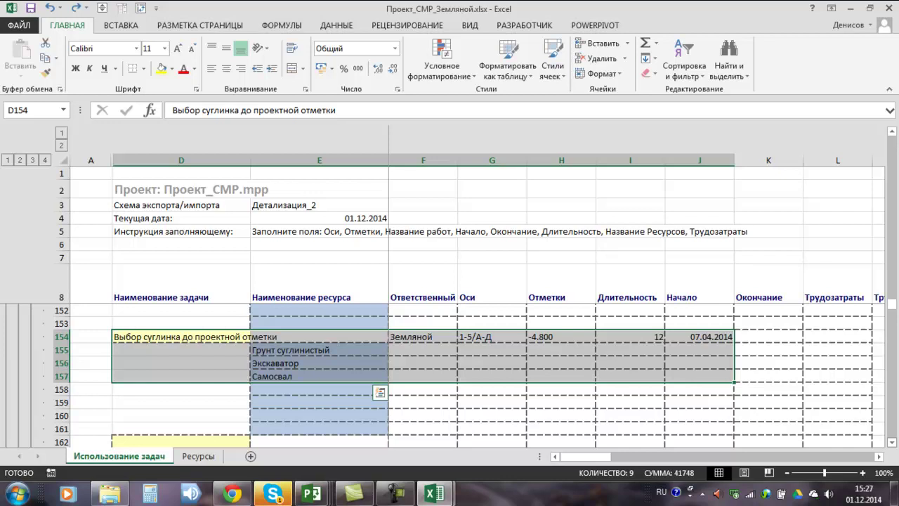
Step: Paste weekly work 1200/40/30 for 07.04.2014 and 1800/40/60 for 14.04.2014
scroll(632, 302, right, 5)
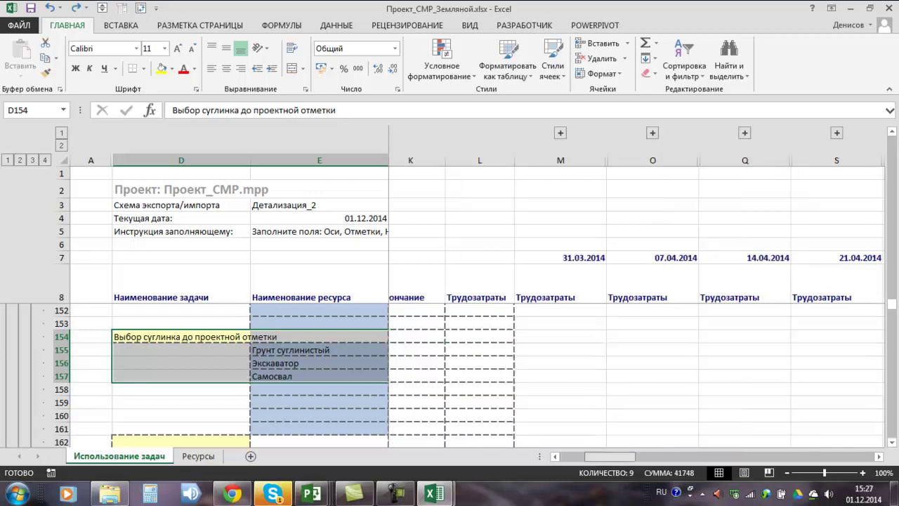
scroll(633, 302, right, 1)
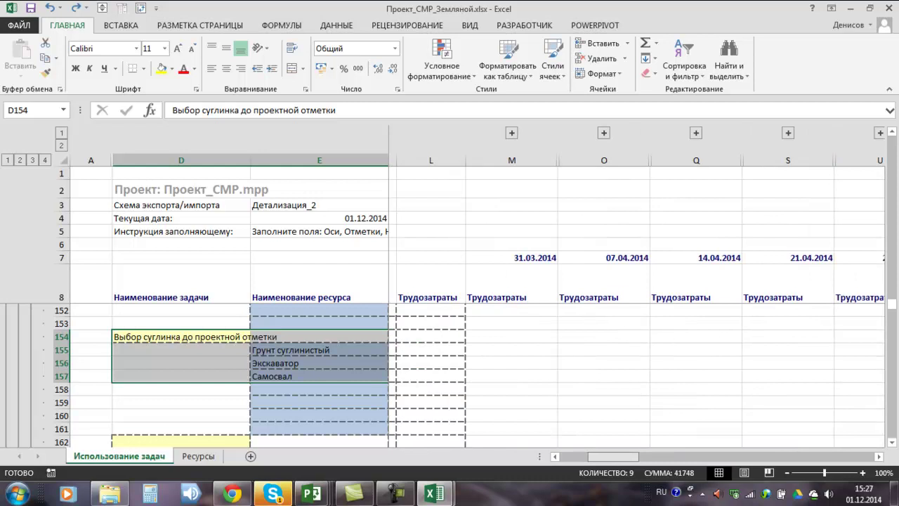
click(604, 350)
key(ctrl+v)
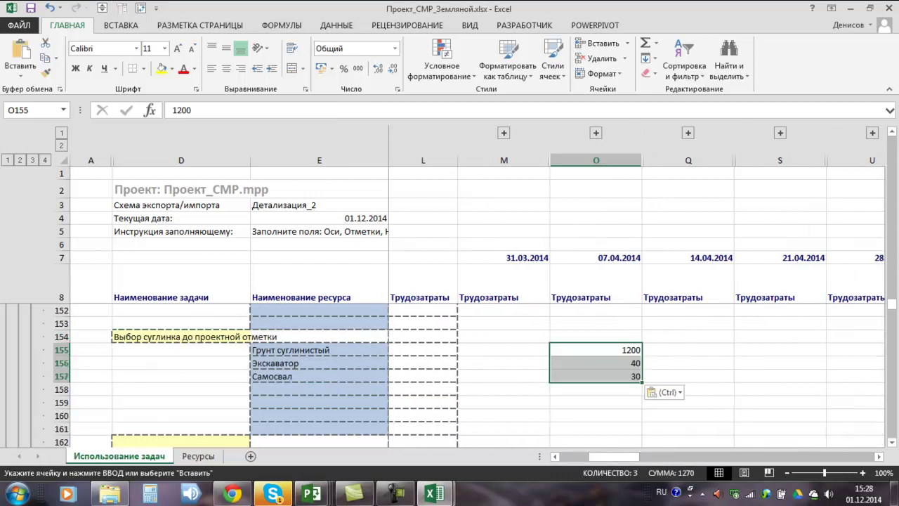
click(664, 349)
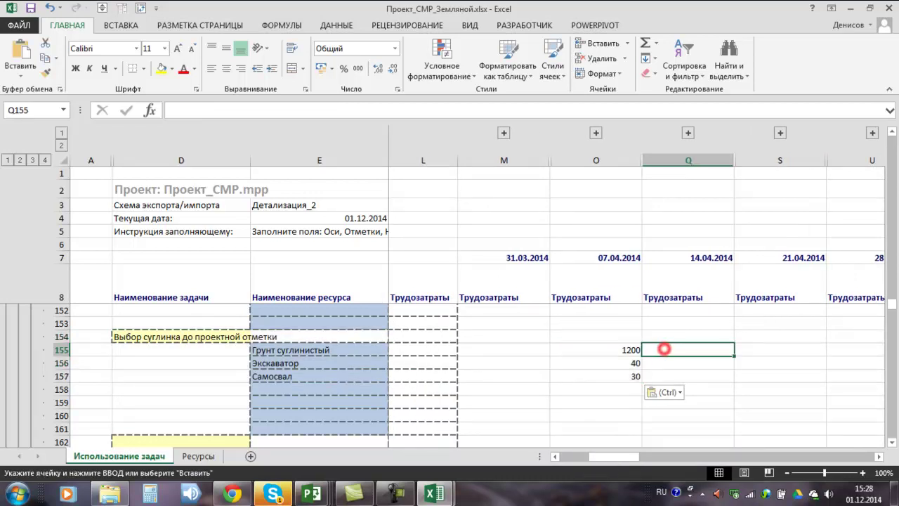
text(1800 40 60)
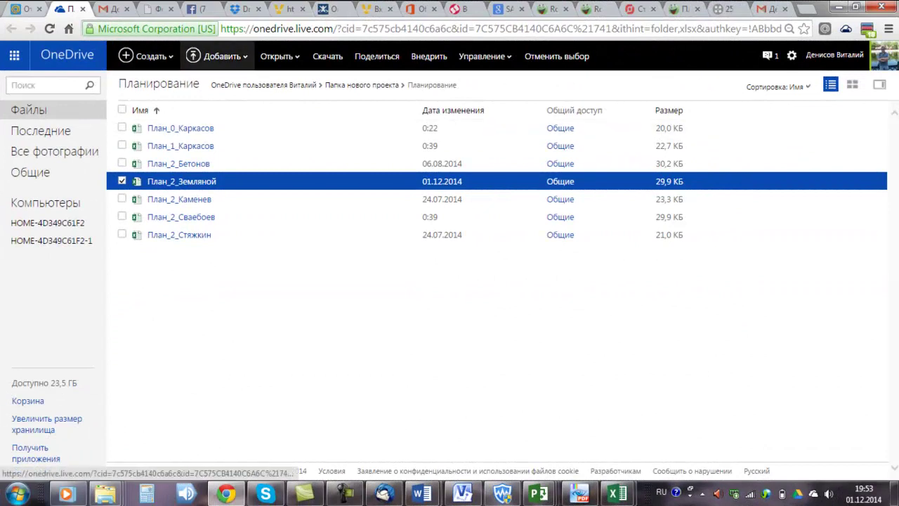
Step: Upload План_2_Земляной.xlsx from Загрузки into Планирование, replacing the existing file
click(218, 57)
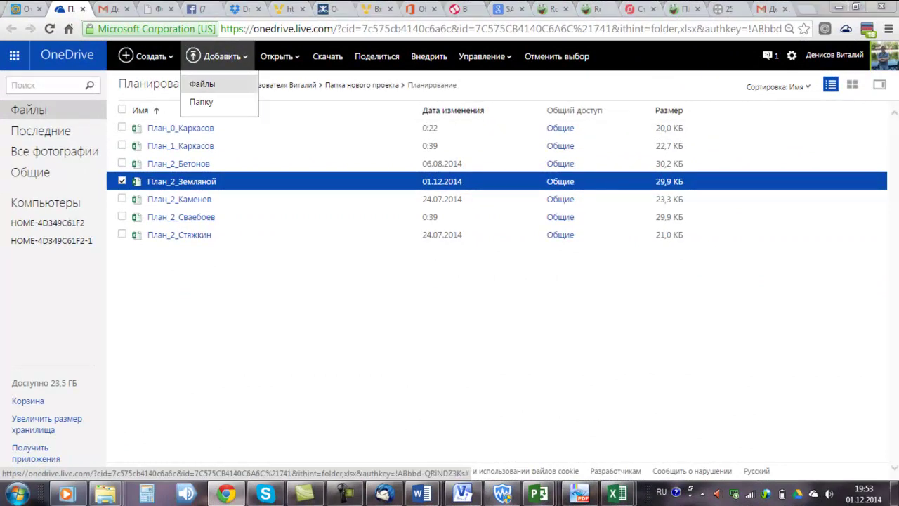
click(202, 84)
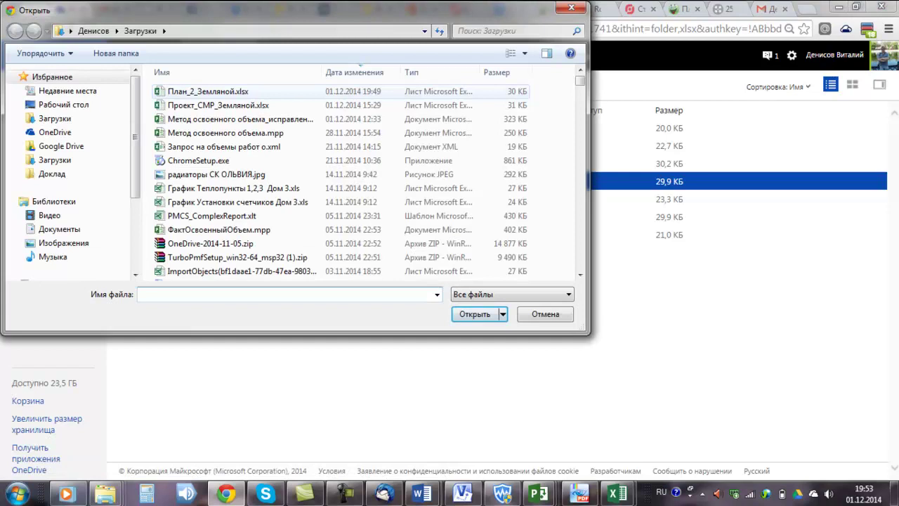
click(208, 92)
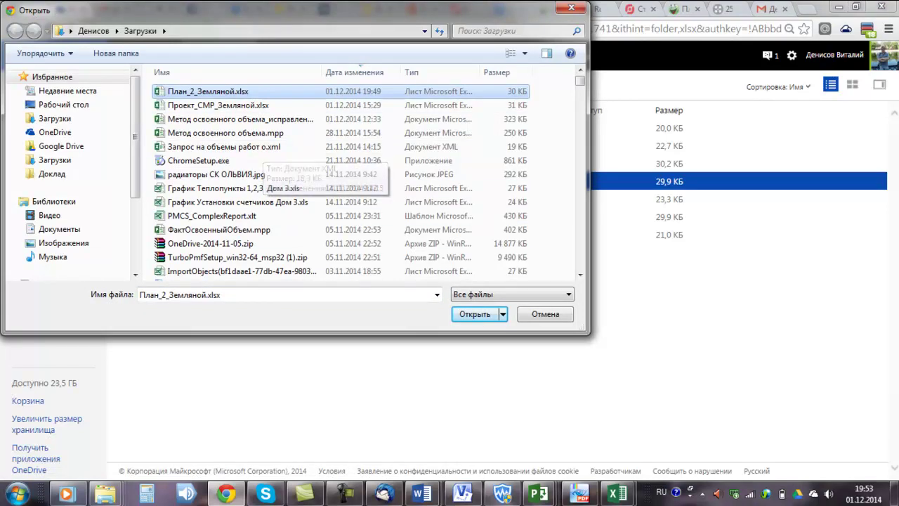
key(Return)
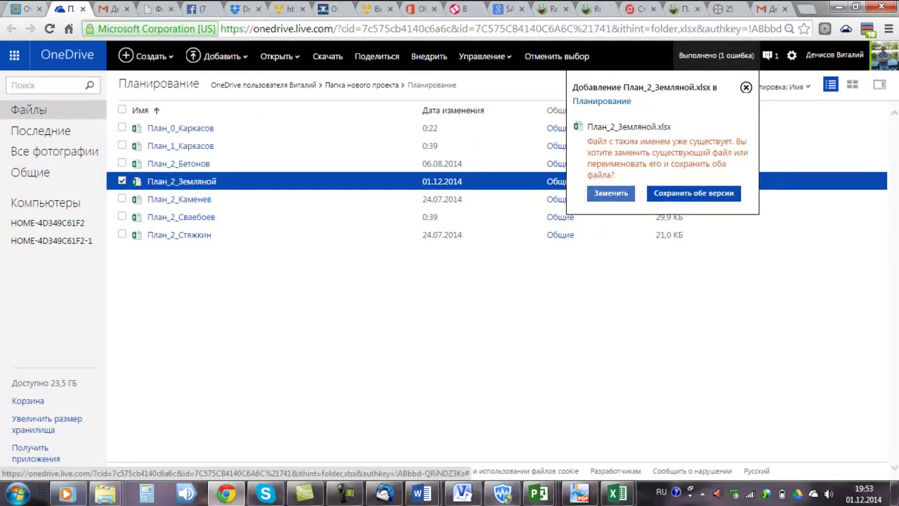
click(610, 193)
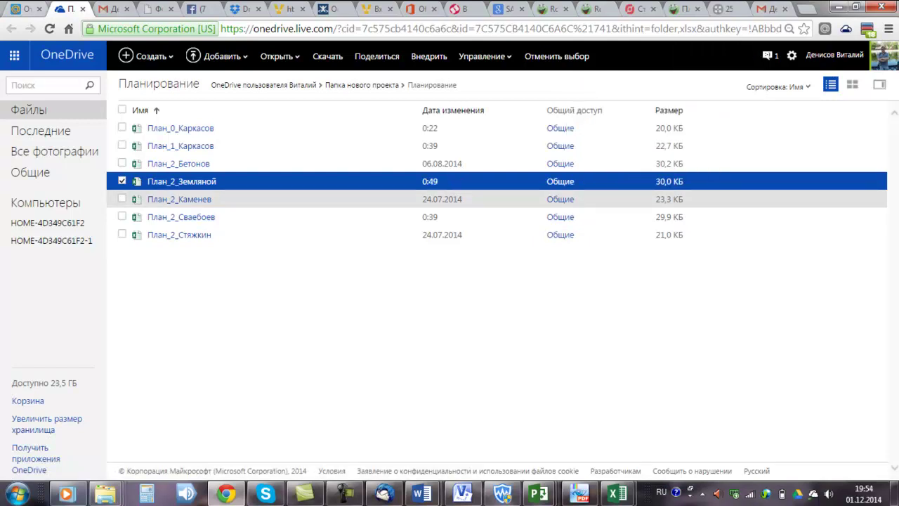
Step: Deselect План_2_Земляной and follow the onedrive.live.com shared-folder link in the forwarded e-mail
click(122, 182)
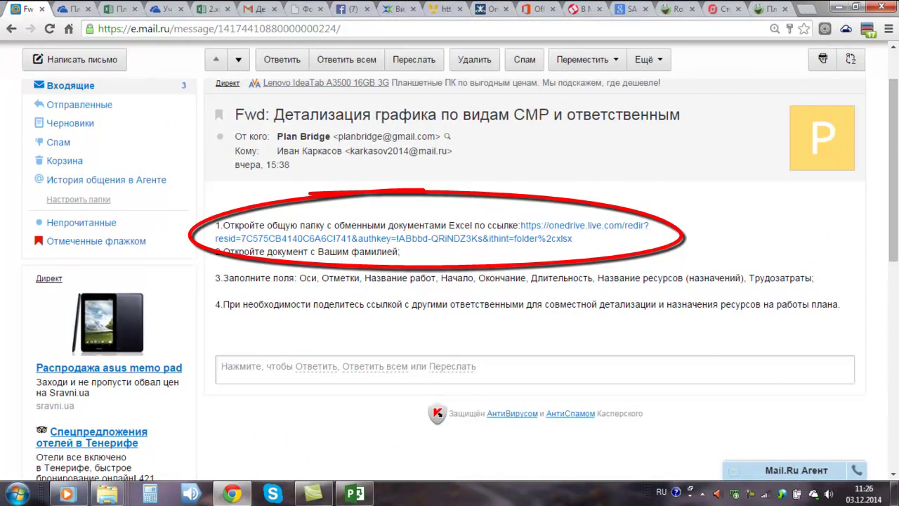
click(561, 221)
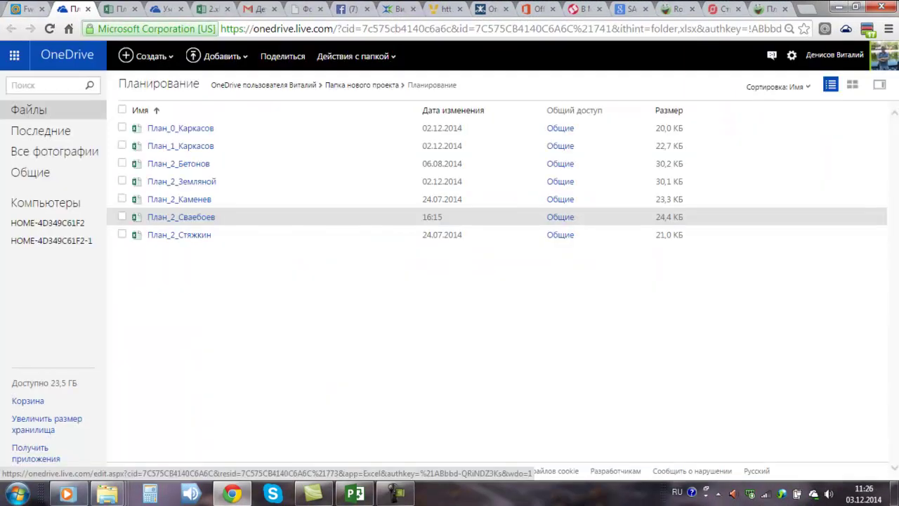
Step: Open the План_2_Сваебоев workbook in Excel Online
click(121, 216)
click(276, 56)
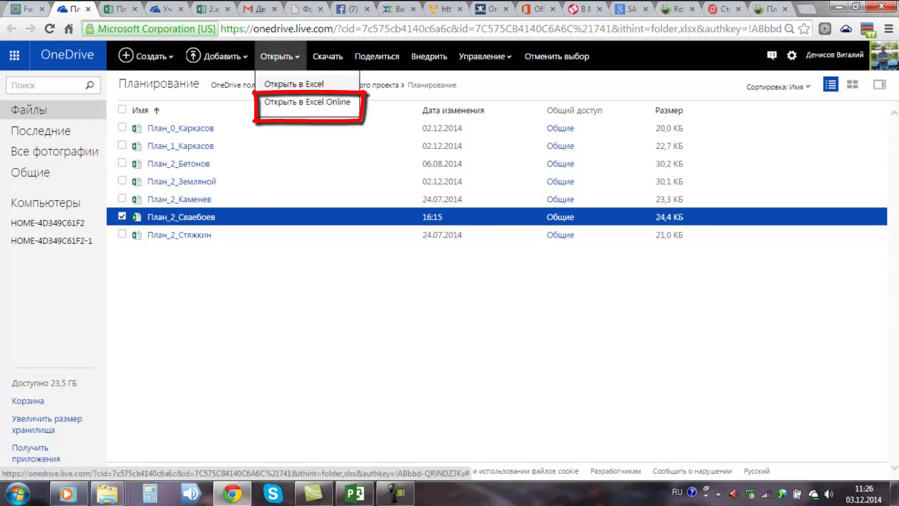
click(274, 98)
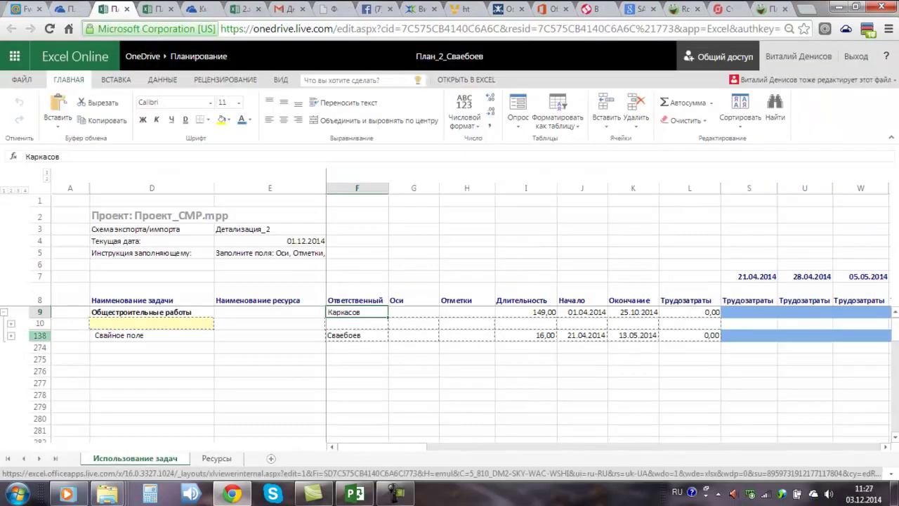
Step: Assign Сваи бетонные h=6м in E147 under Забивка пробных свай, then show the Ресурсы sheet
click(11, 336)
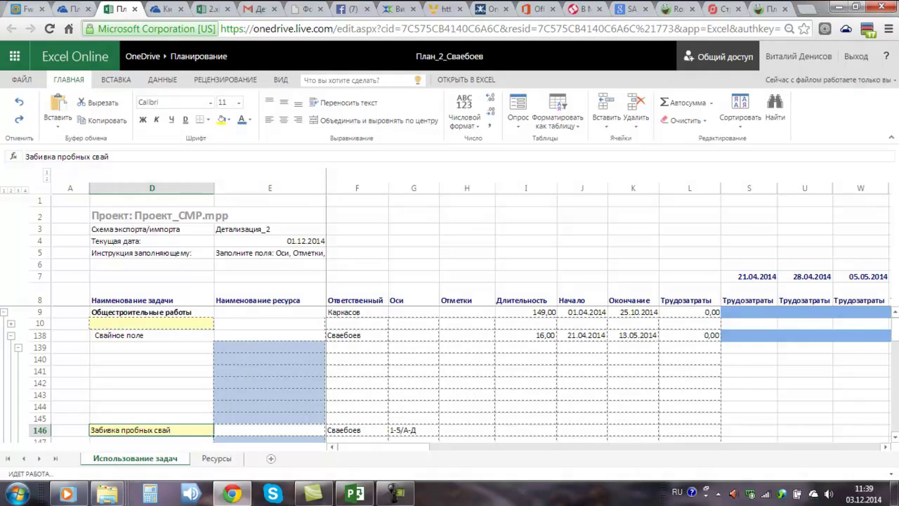
scroll(893, 433, down, 3)
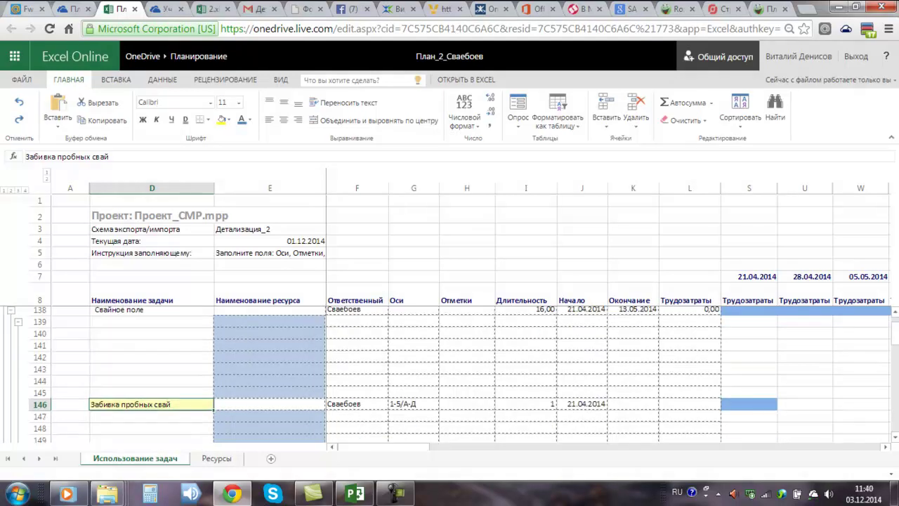
scroll(893, 433, down, 1)
click(281, 335)
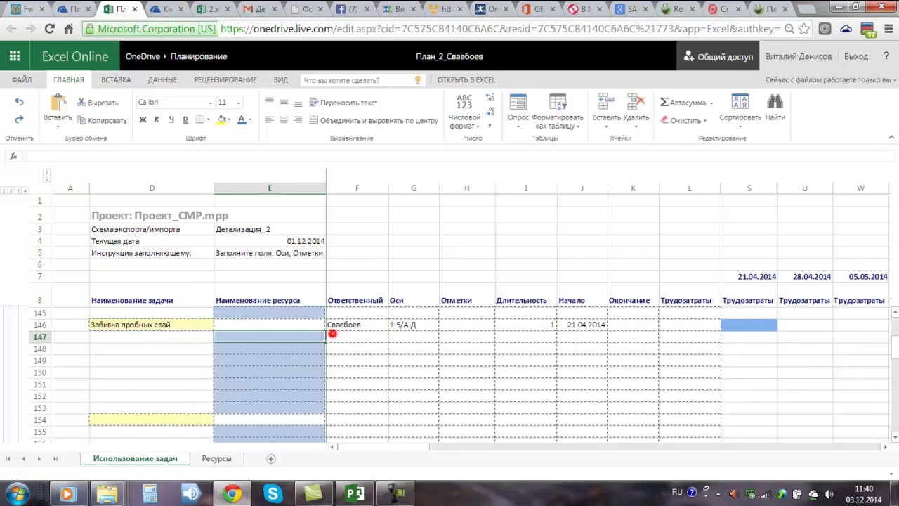
click(330, 335)
scroll(330, 372, down, 2)
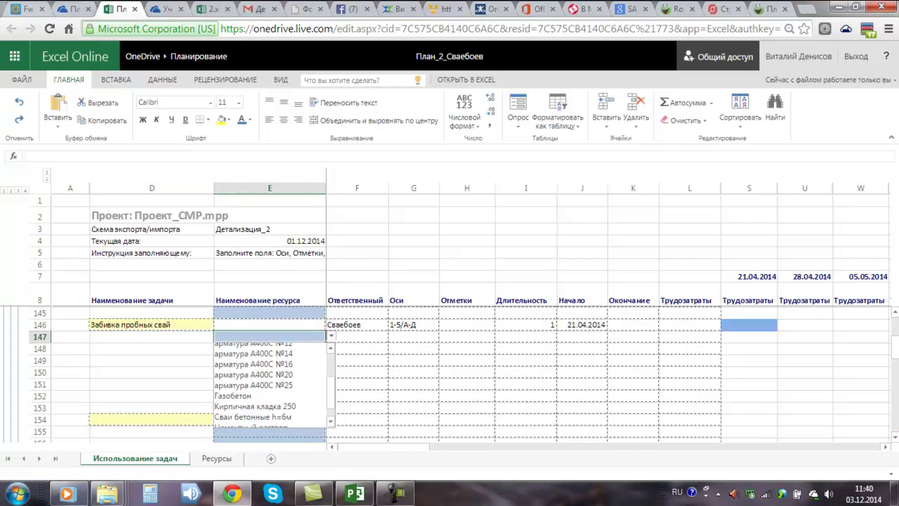
click(256, 417)
click(210, 458)
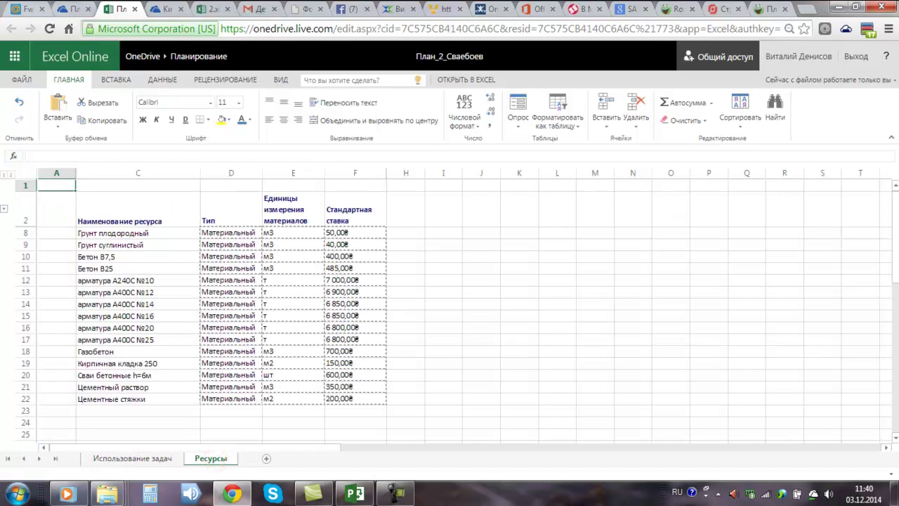
Step: Add the Копер and Кран МКГ labour resources on Ресурсы and return to Использование задач
click(10, 175)
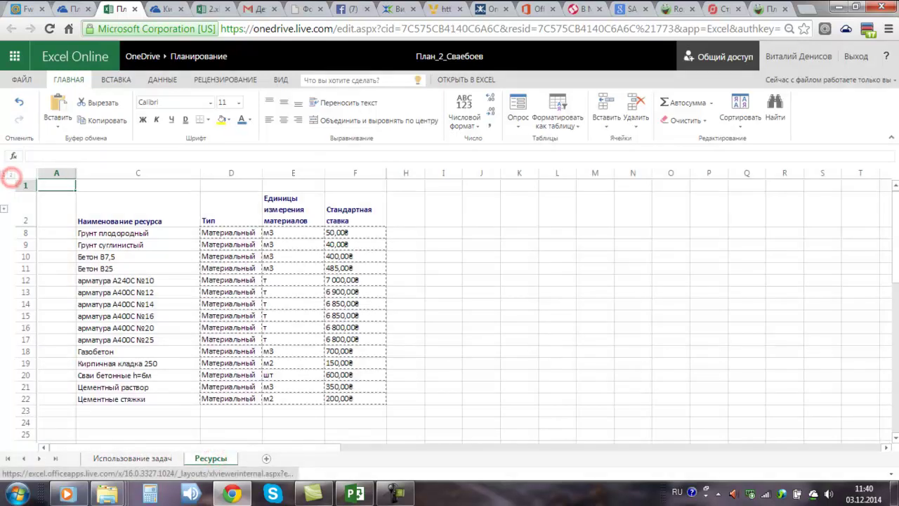
key(ctrl+z)
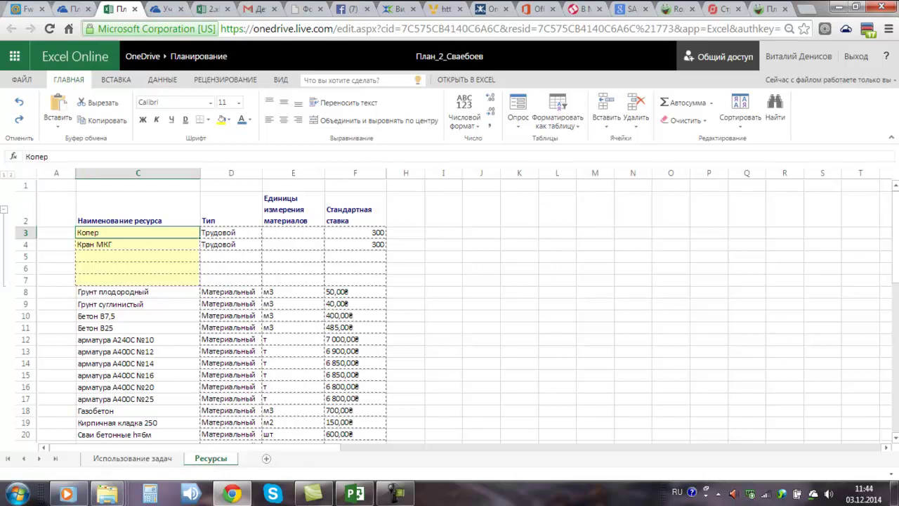
click(109, 458)
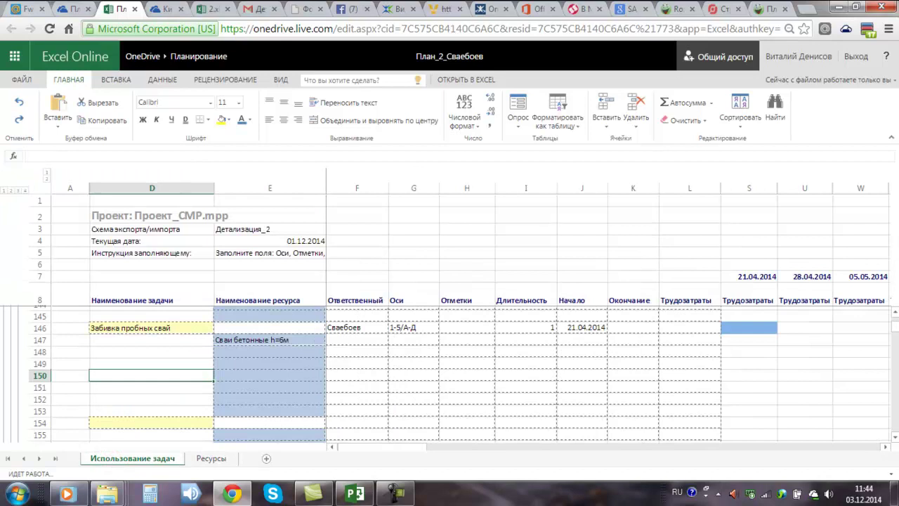
Step: Assign Копер and Кран МКГ in E148:E149 under Забивка пробных свай
click(299, 350)
click(331, 350)
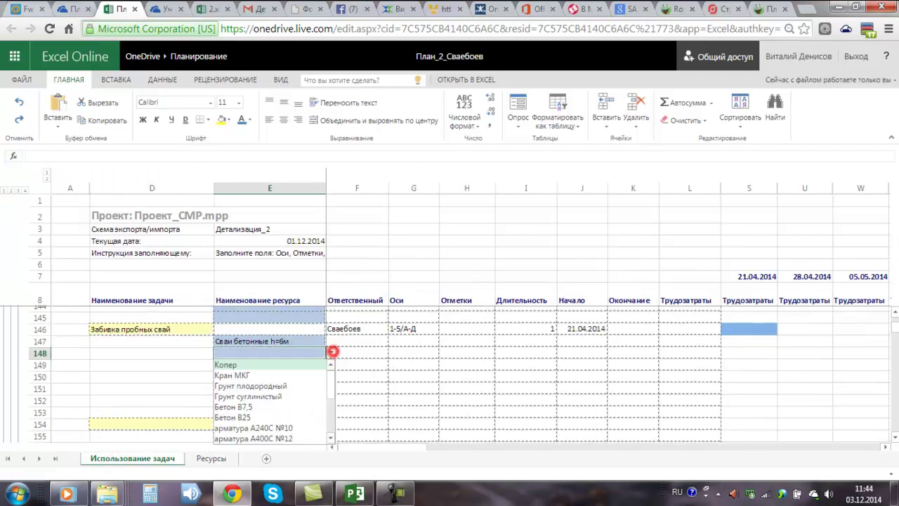
click(257, 364)
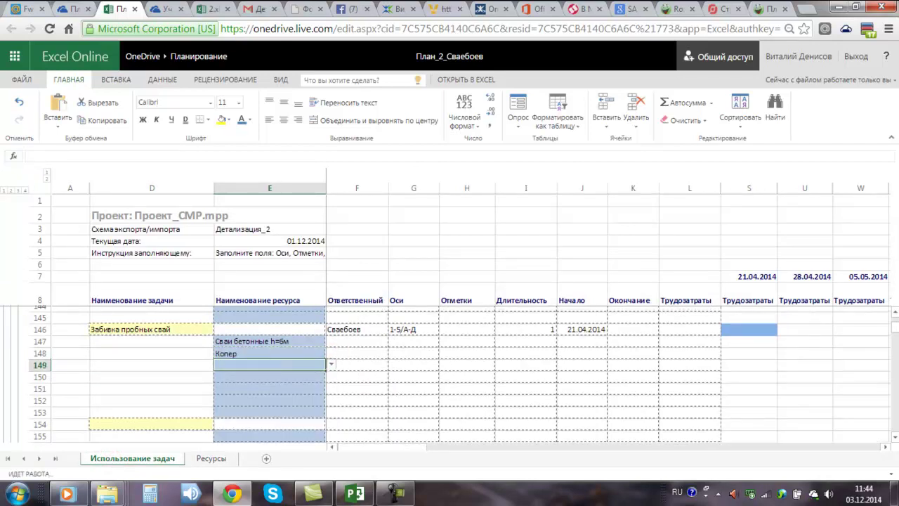
click(330, 364)
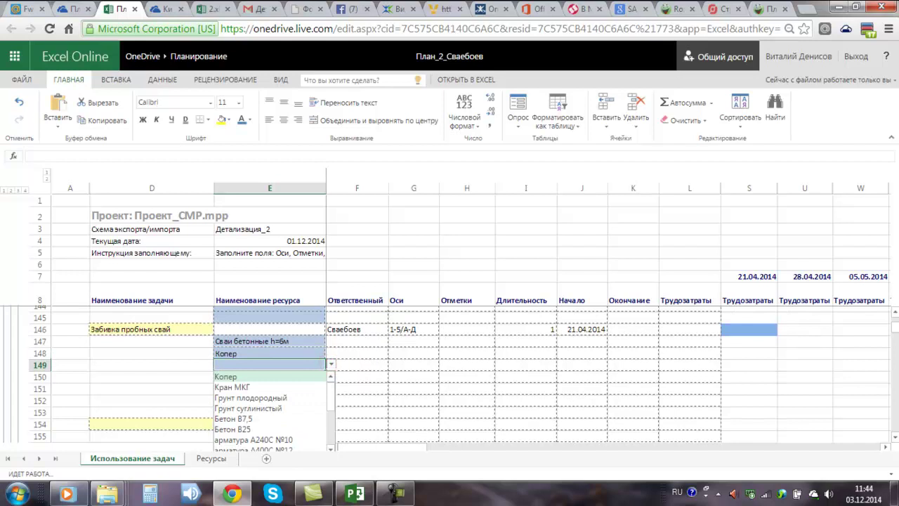
click(232, 387)
Step: Enter work values 5, 8 and 6 in S147:S149
click(748, 341)
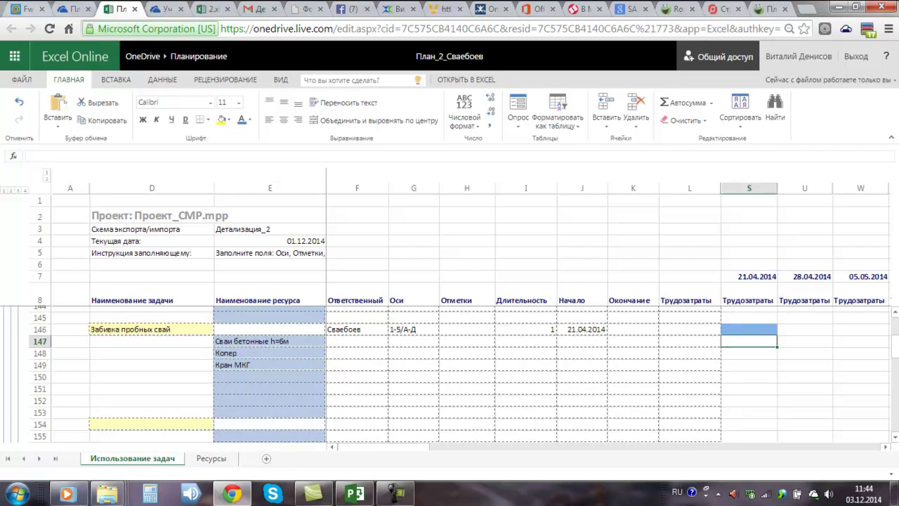
text(5)
key(Return)
text(8)
key(Return)
text(6)
click(739, 377)
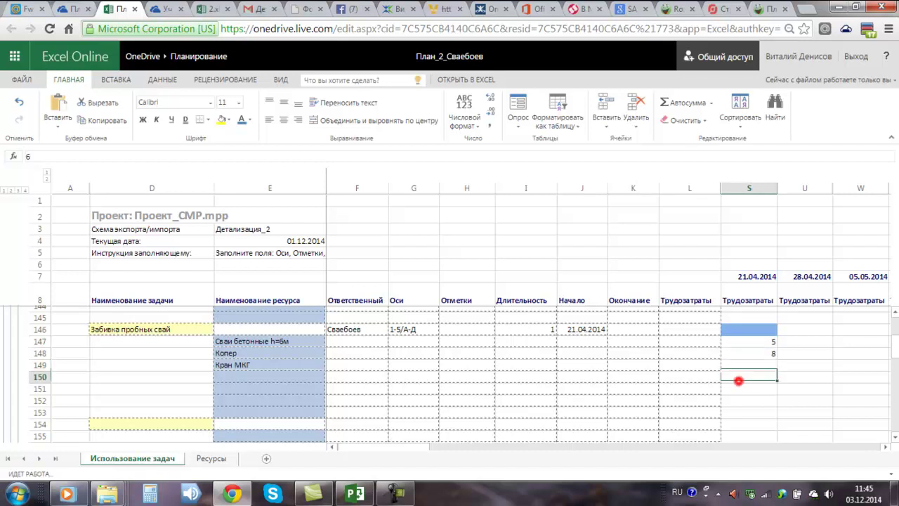
key(ctrl+z)
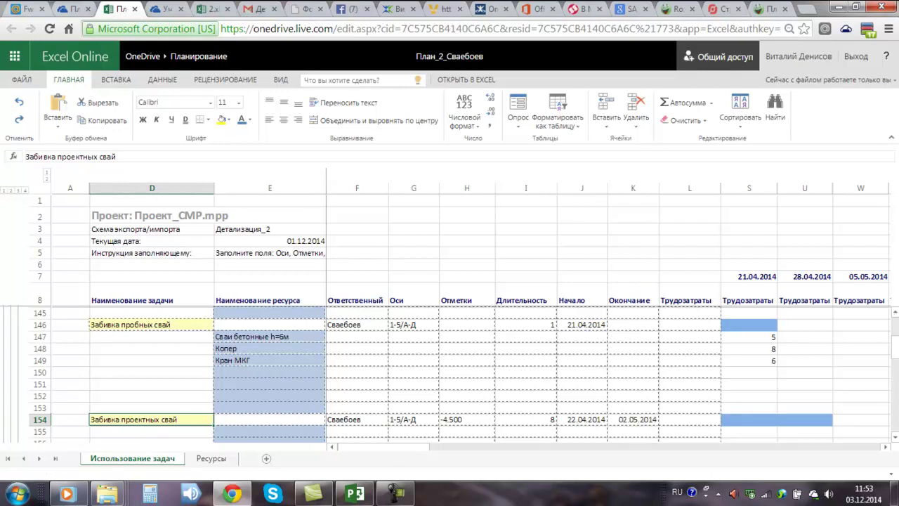
Step: Assign Сваи бетонные h=6м, Копер and Кран МКГ in E155:E157 under Забивка проектных свай
scroll(295, 372, down, 2)
click(295, 378)
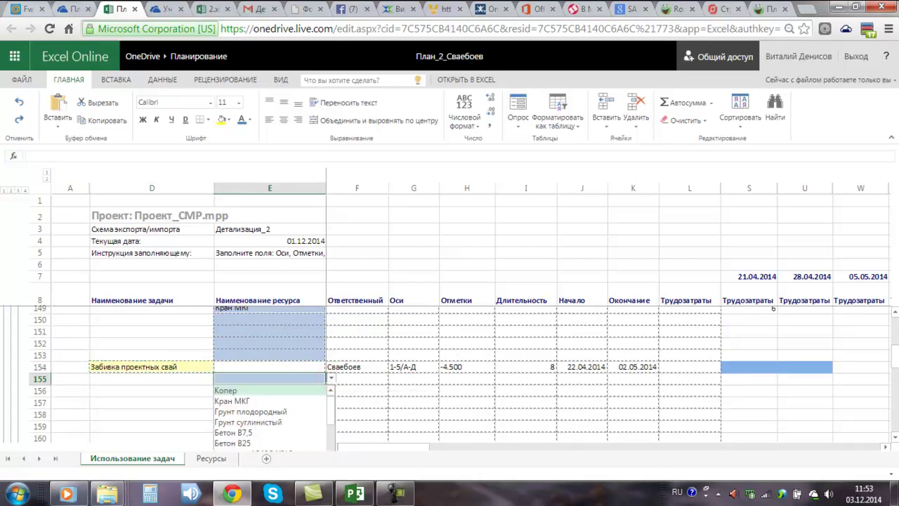
key(Down)
key(Down)
key(Down)
key(Return)
click(330, 390)
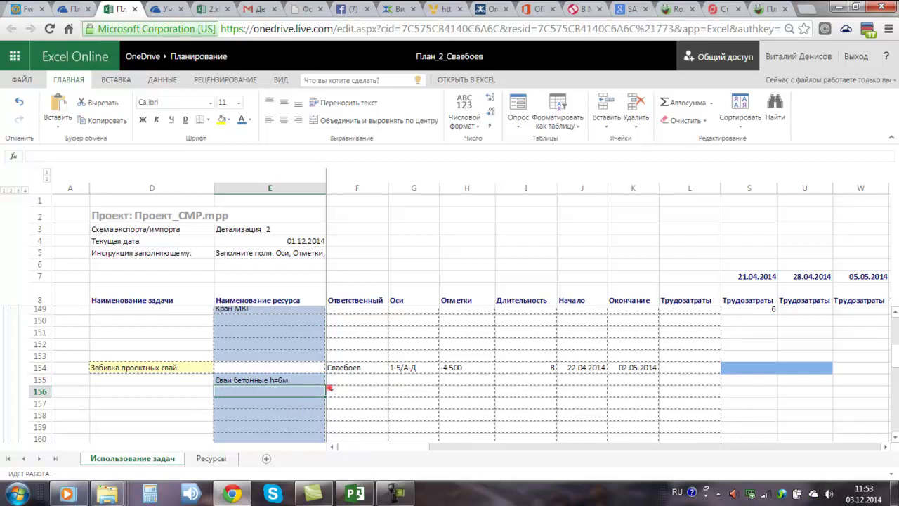
click(259, 402)
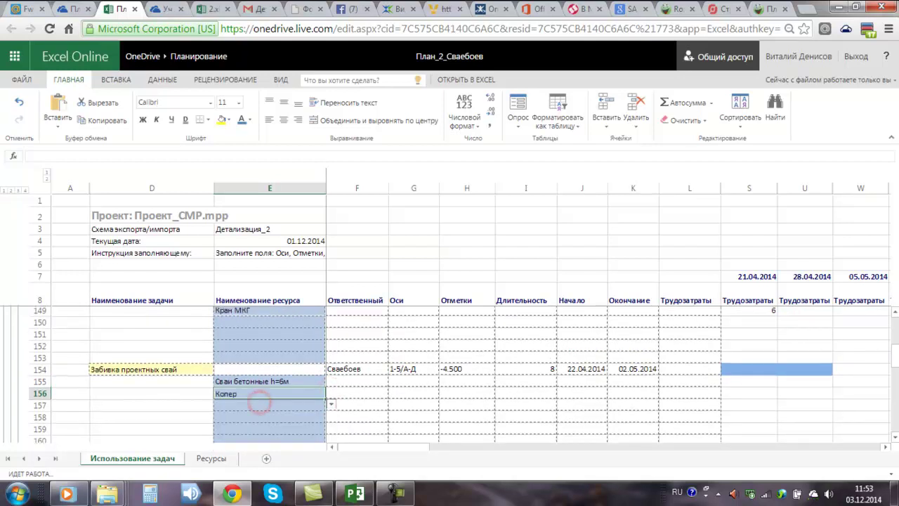
click(259, 402)
click(331, 403)
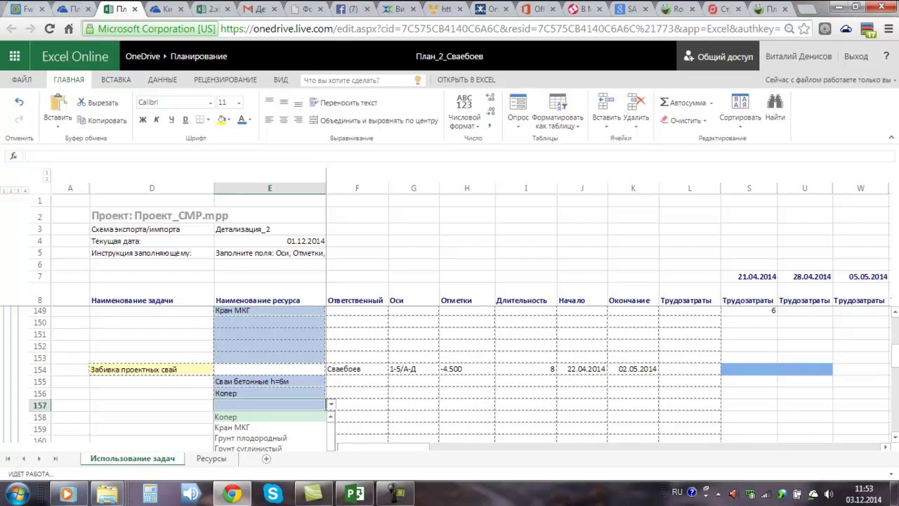
click(236, 427)
click(240, 420)
Step: Enter work 15, 30, 15 for week 21.04 and 20, 40 for week 28.04
click(748, 383)
text(15)
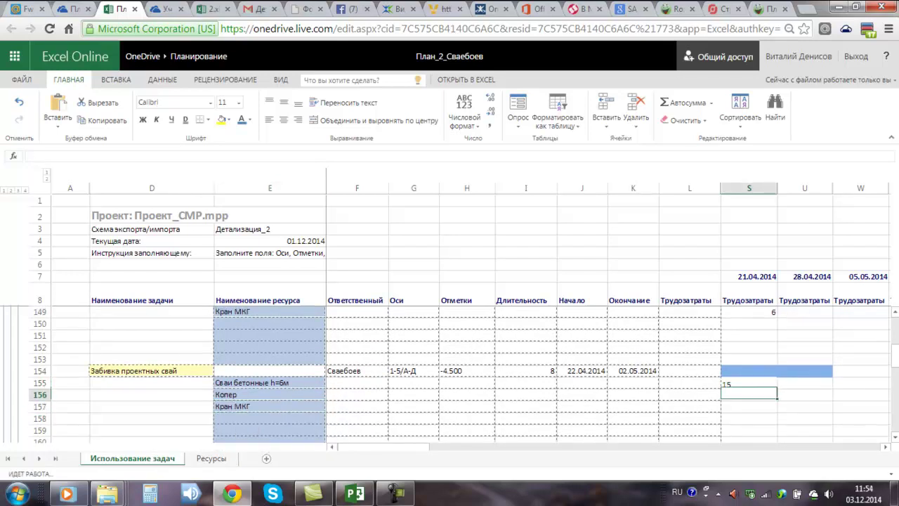
text( 30 15)
click(805, 383)
text(20)
key(Return)
text(40)
key(Return)
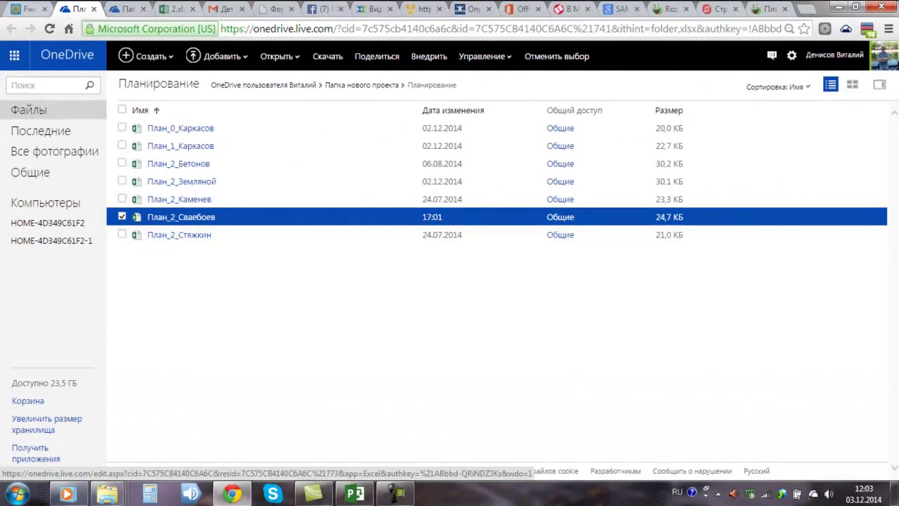
Step: Check the opening options for the План_2_Бетонов workbook in OneDrive
click(123, 216)
click(123, 163)
click(279, 56)
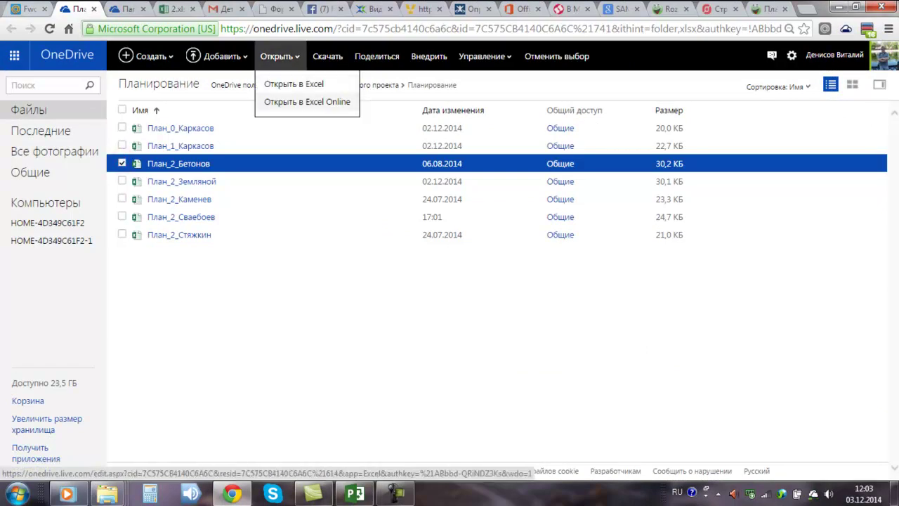
click(122, 163)
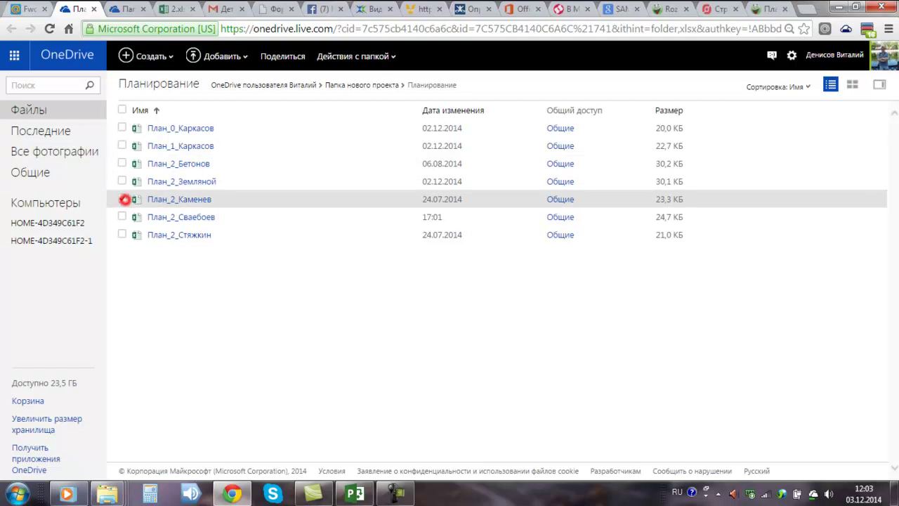
Step: Check the opening options for План_2_Каменев and План_2_Стяжкин, then return to Проект_СМР in Project
click(122, 199)
click(280, 56)
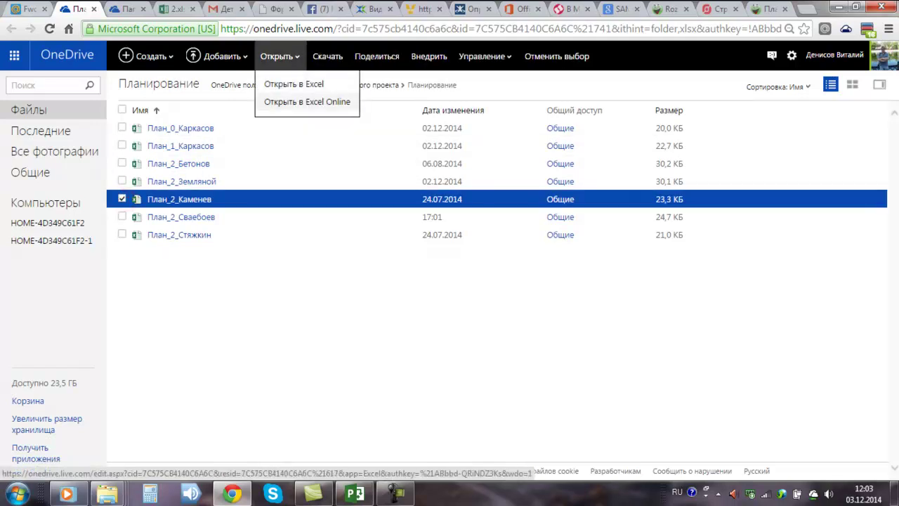
click(122, 196)
click(122, 234)
click(291, 57)
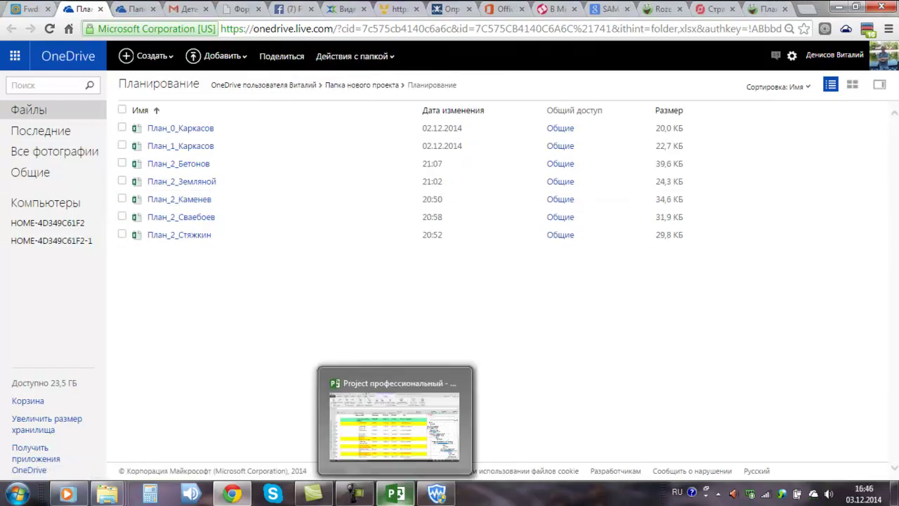
click(394, 425)
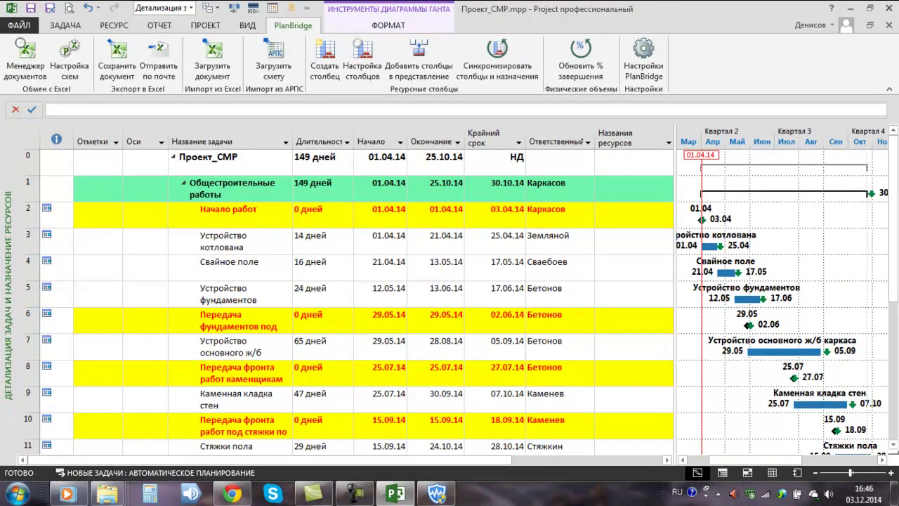
right_click(8, 285)
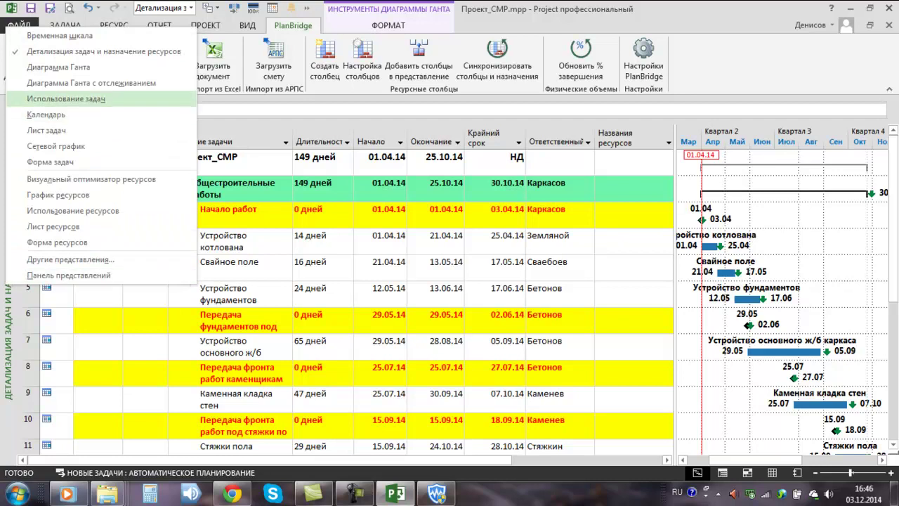
click(66, 98)
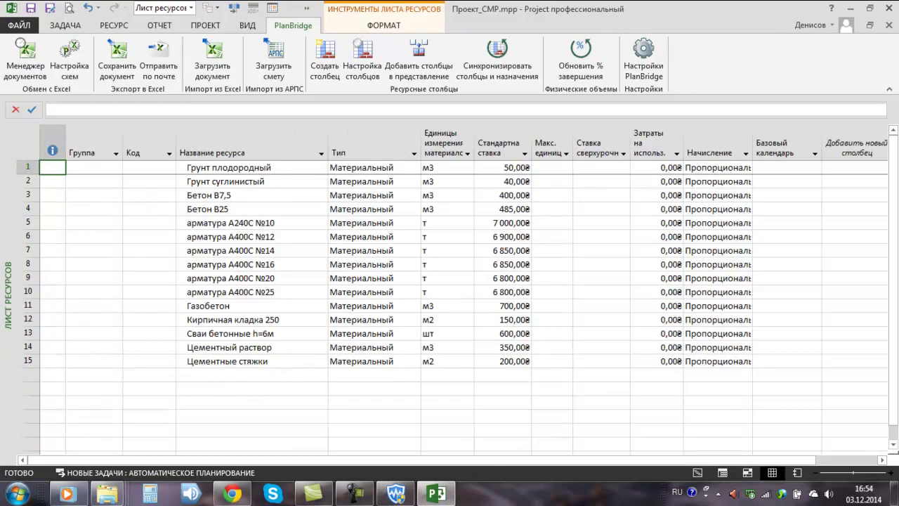
right_click(8, 295)
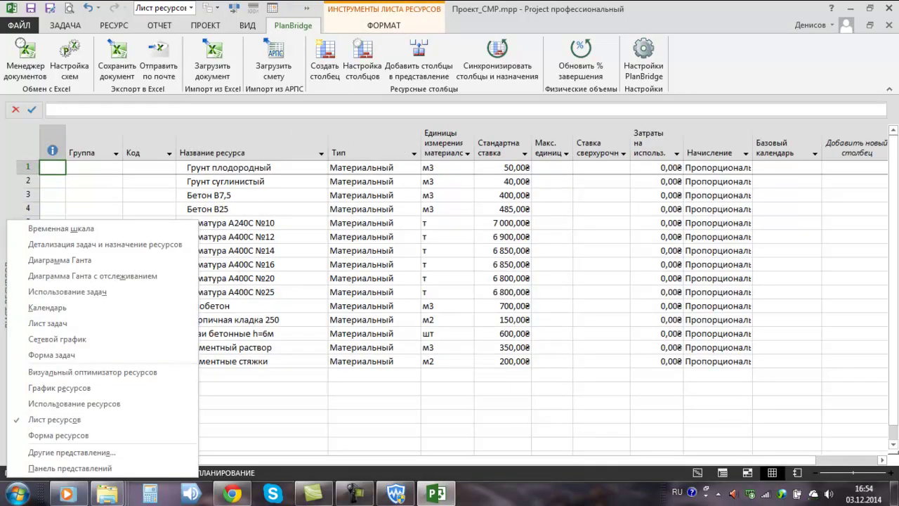
click(74, 403)
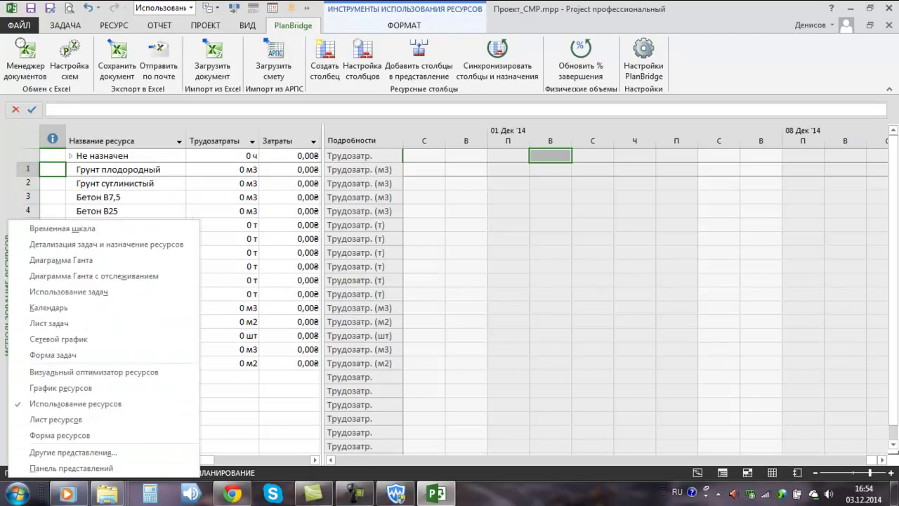
click(105, 244)
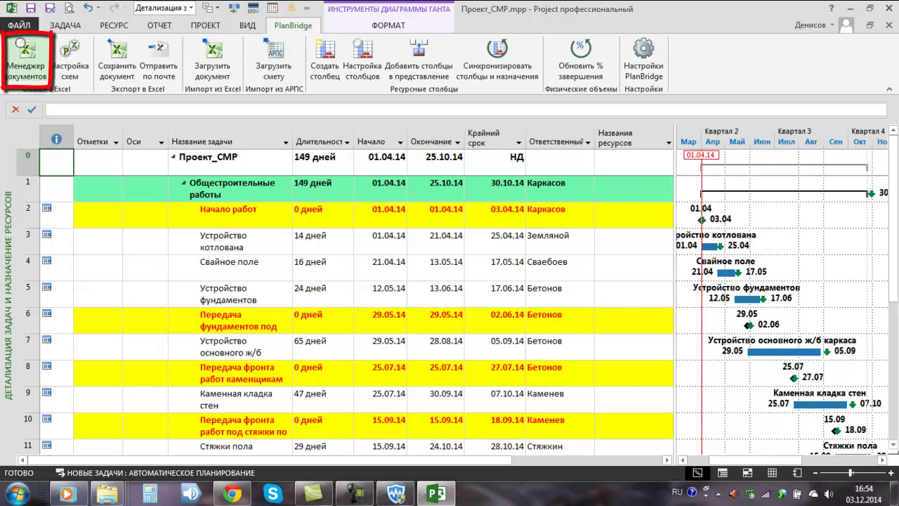
Step: Receive and update all five Детализация_2 documents in PlanBridge, importing План_2_Каменев.xlsx
click(24, 46)
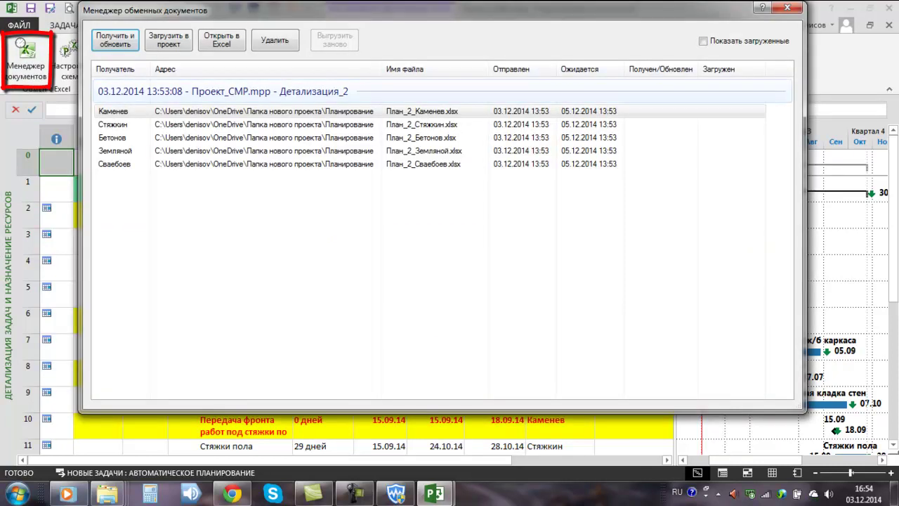
click(225, 92)
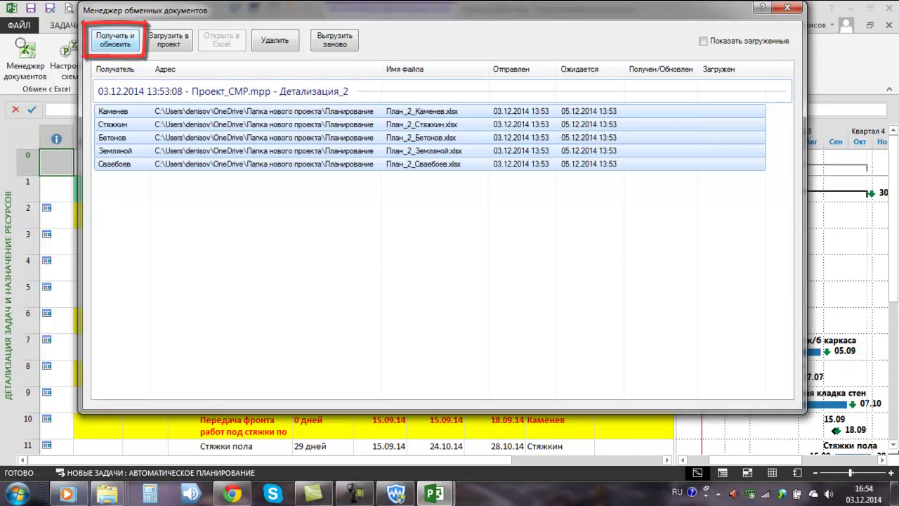
click(115, 40)
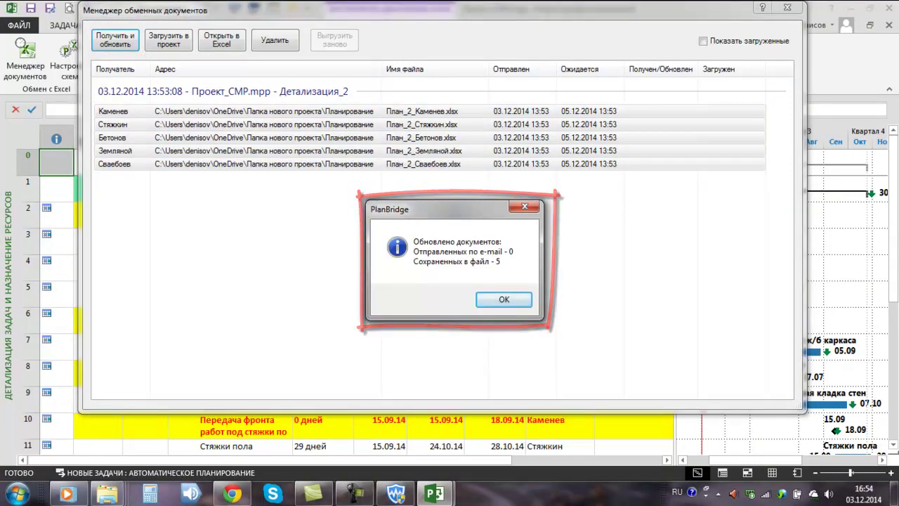
key(Return)
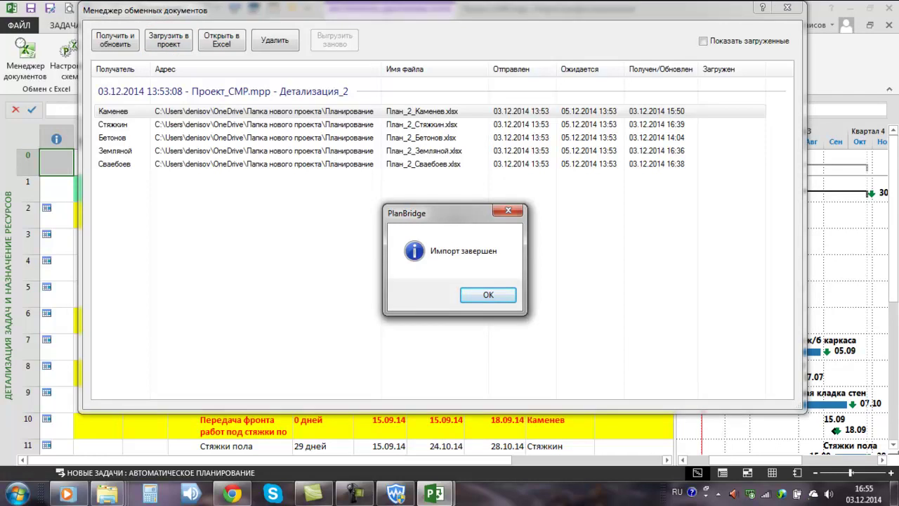
click(488, 294)
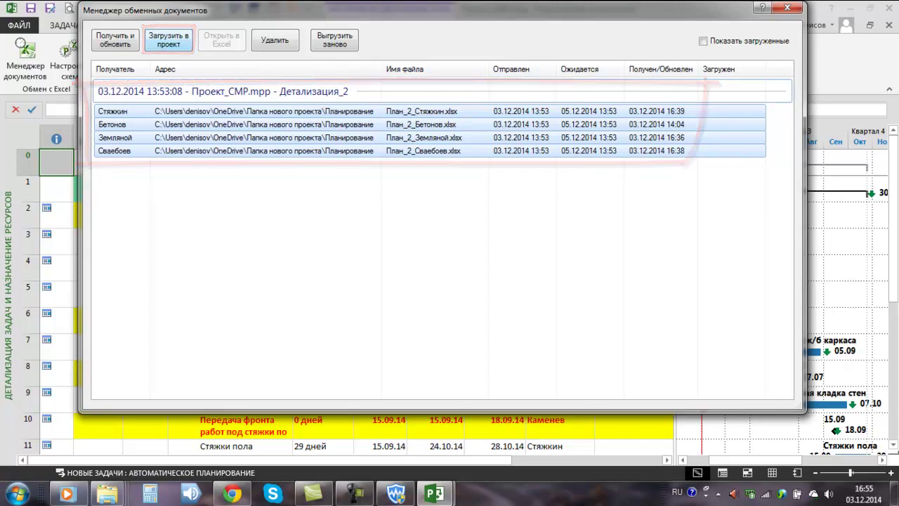
Step: Load the remaining four curator plans and list all five loaded at 03.12.2014 17:25
click(169, 40)
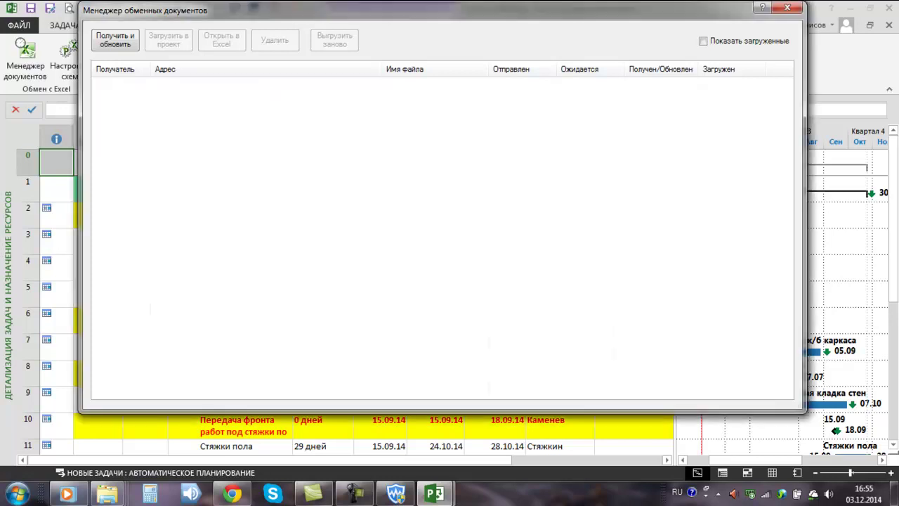
click(703, 41)
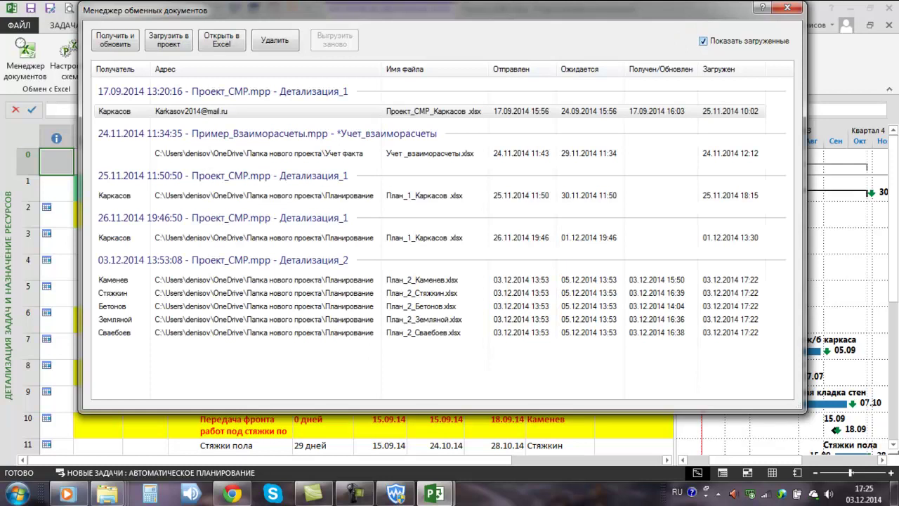
click(225, 260)
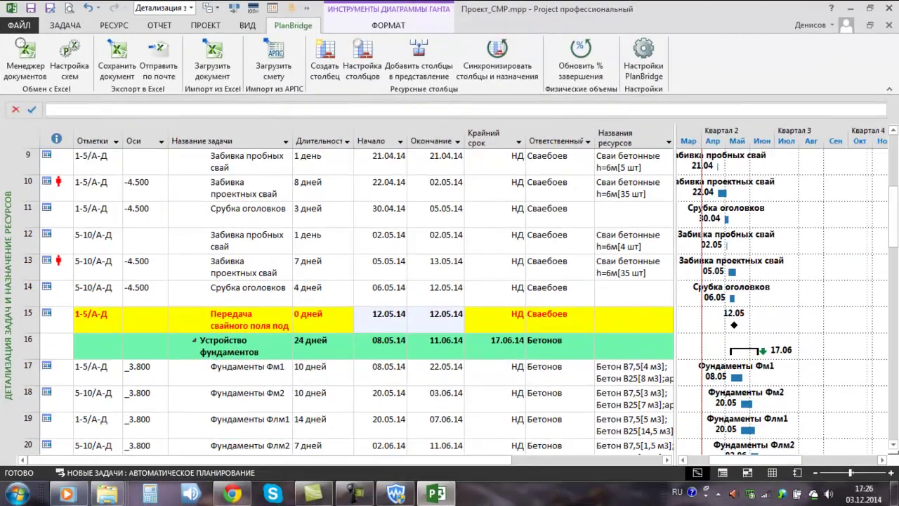
Step: Review the imported curator assignments in Task Usage and widen the table to show Work and Cost
scroll(351, 302, down, 1)
scroll(351, 302, down, 1)
scroll(351, 302, down, 1)
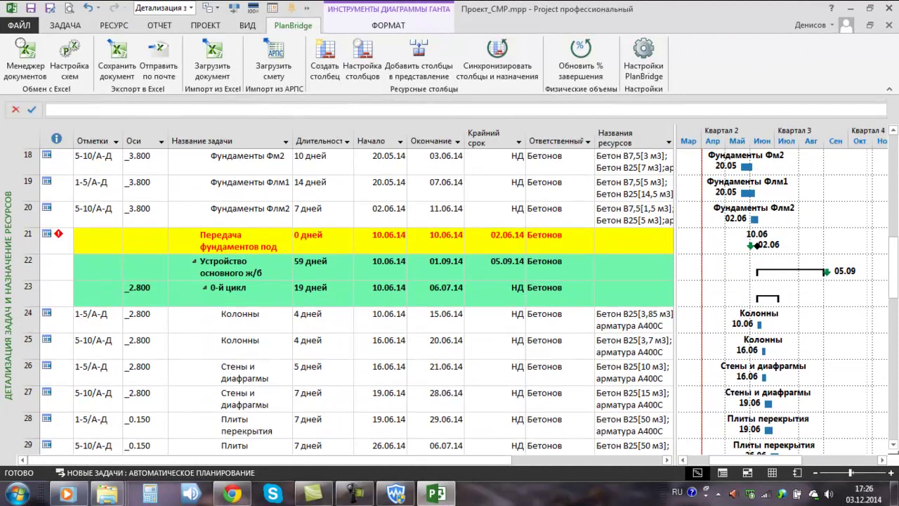
scroll(351, 302, down, 1)
scroll(351, 302, down, 1)
scroll(351, 302, down, 1)
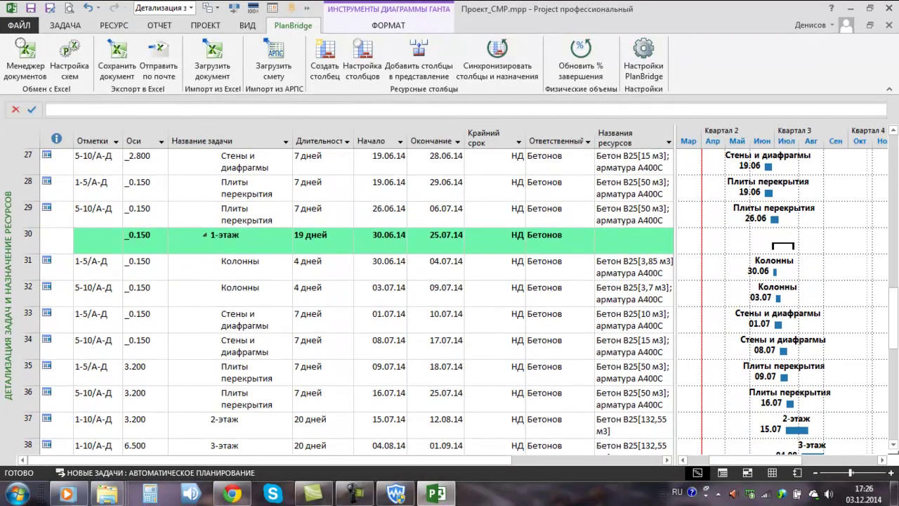
scroll(351, 302, down, 1)
scroll(351, 302, down, 1)
scroll(351, 302, down, 1)
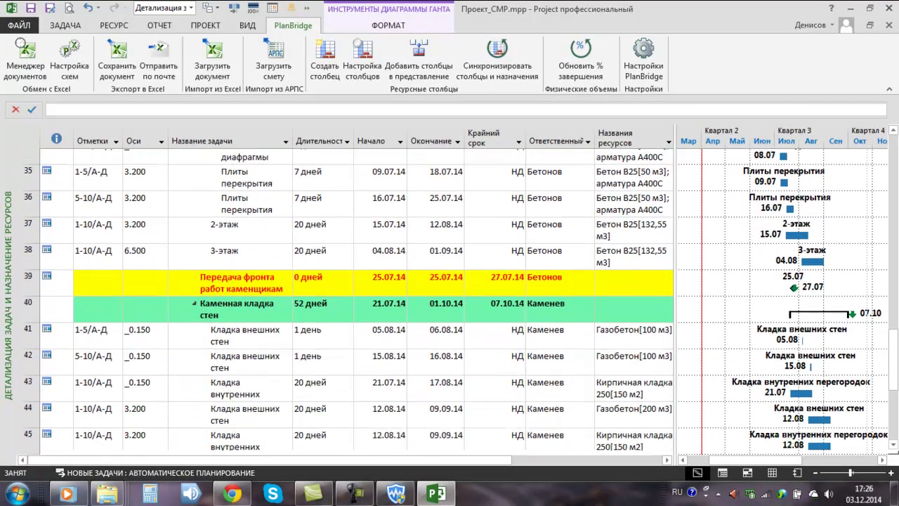
scroll(351, 302, down, 1)
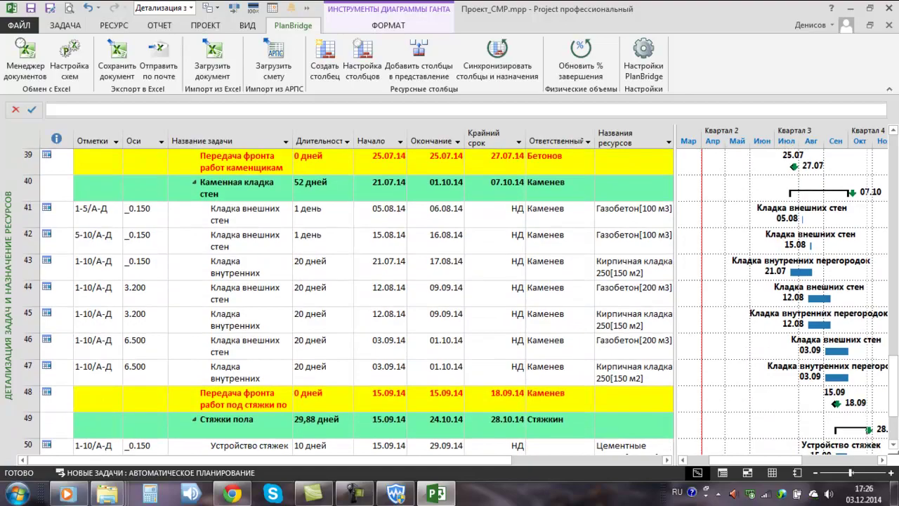
scroll(352, 302, down, 1)
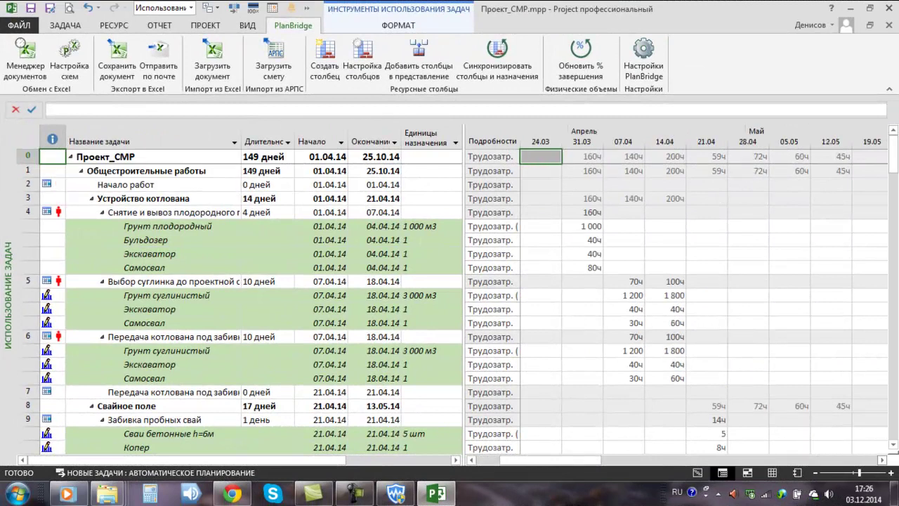
scroll(449, 302, down, 4)
scroll(450, 302, down, 3)
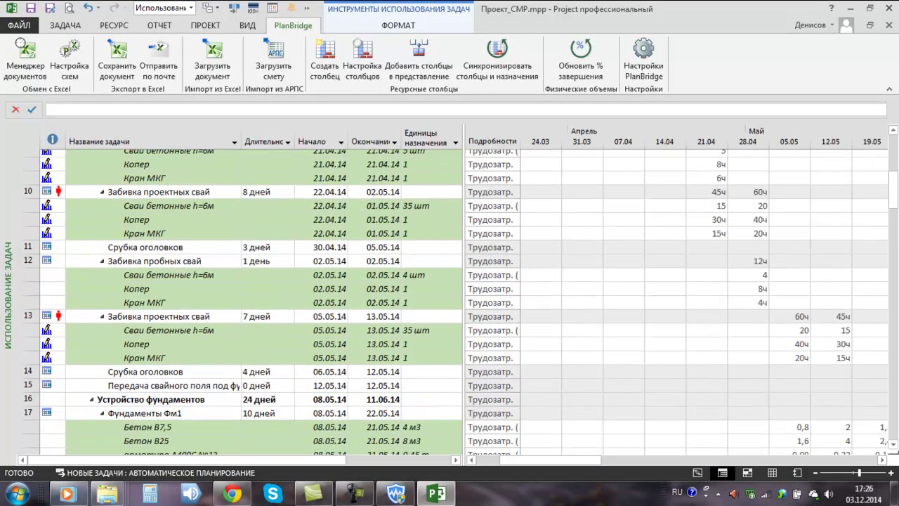
scroll(450, 302, down, 1)
scroll(450, 302, down, 2)
scroll(449, 302, down, 1)
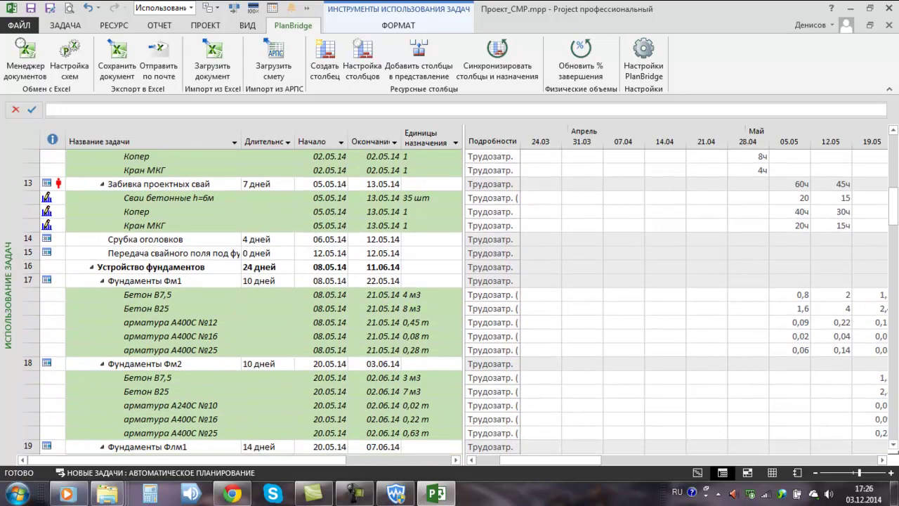
scroll(449, 302, down, 1)
drag(463, 295, 588, 295)
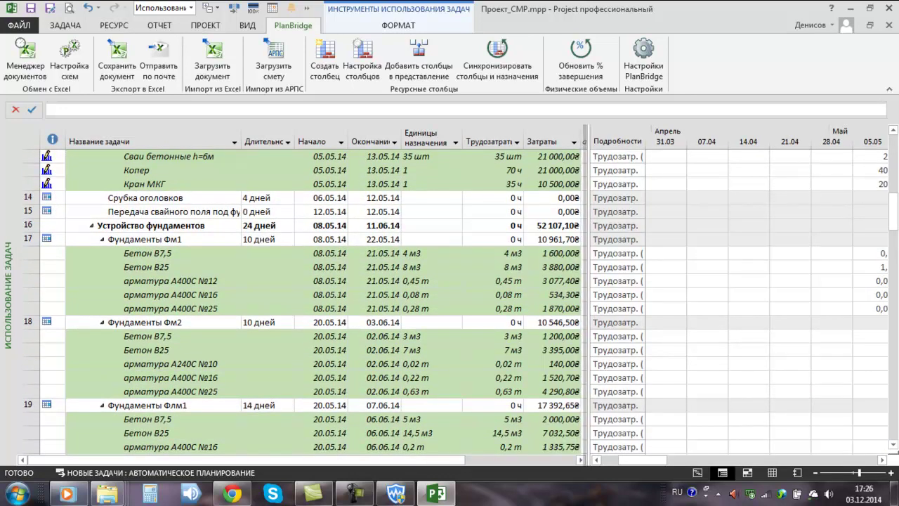
scroll(302, 302, up, 3)
scroll(302, 302, up, 4)
Step: Switch to the Использование ресурсов view and scroll through the 20 resources' quantities and costs
scroll(302, 302, up, 1)
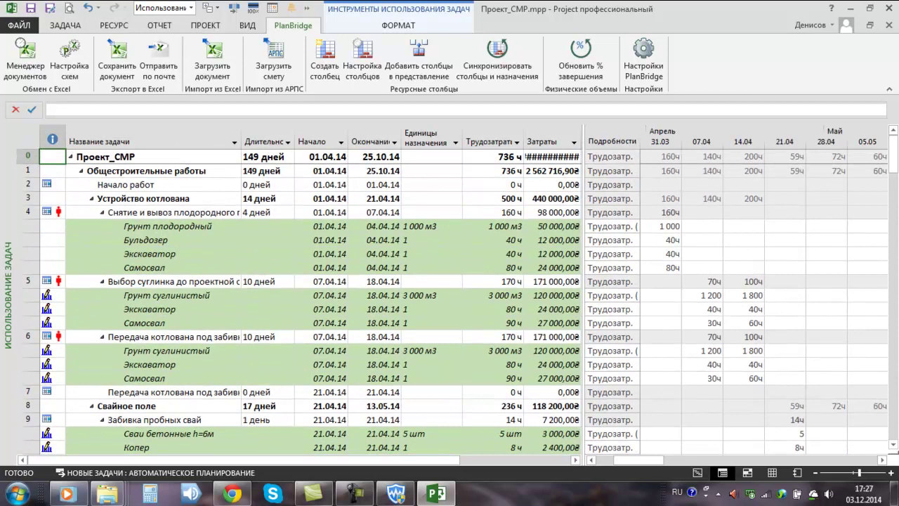
right_click(8, 288)
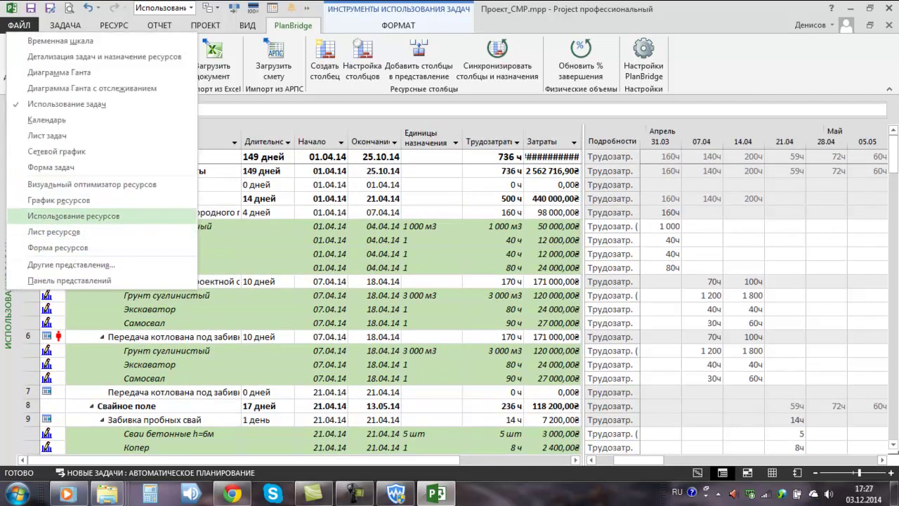
click(73, 215)
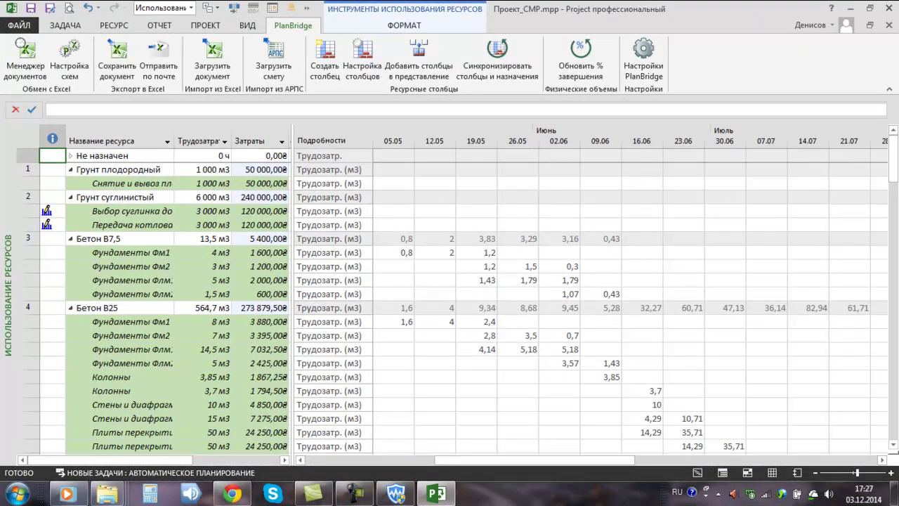
scroll(450, 295, down, 3)
scroll(450, 295, down, 3)
scroll(449, 295, down, 1)
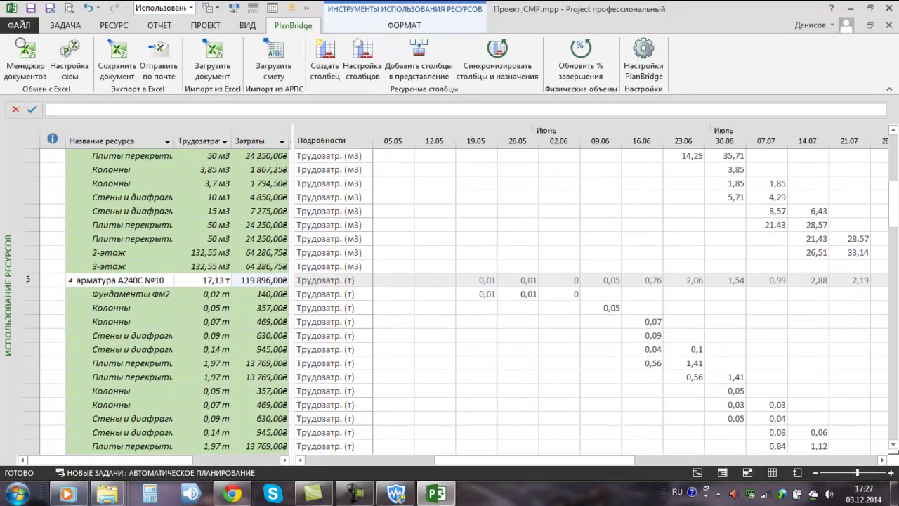
scroll(450, 295, down, 3)
scroll(450, 295, up, 10)
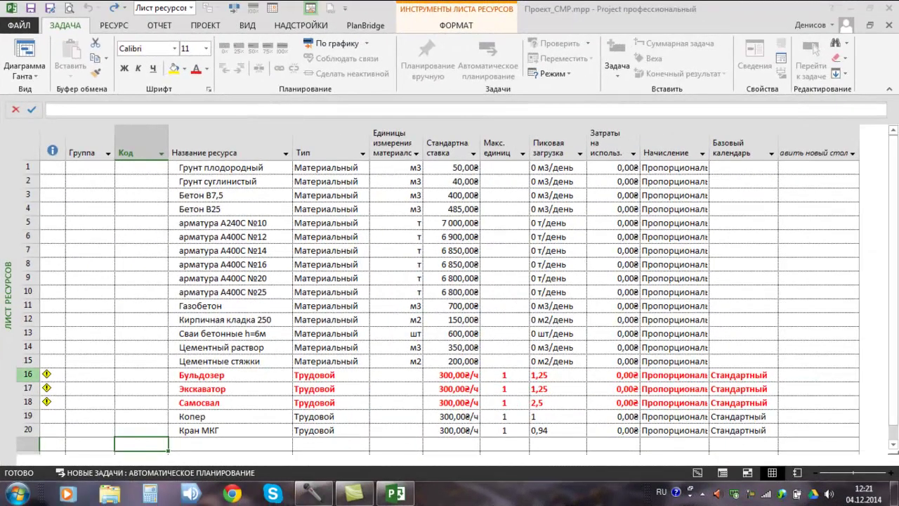
Step: Set Макс. единиц to 2 for Бульдозер and Экскаватор and 3 for Самосвал
drag(28, 375, 28, 430)
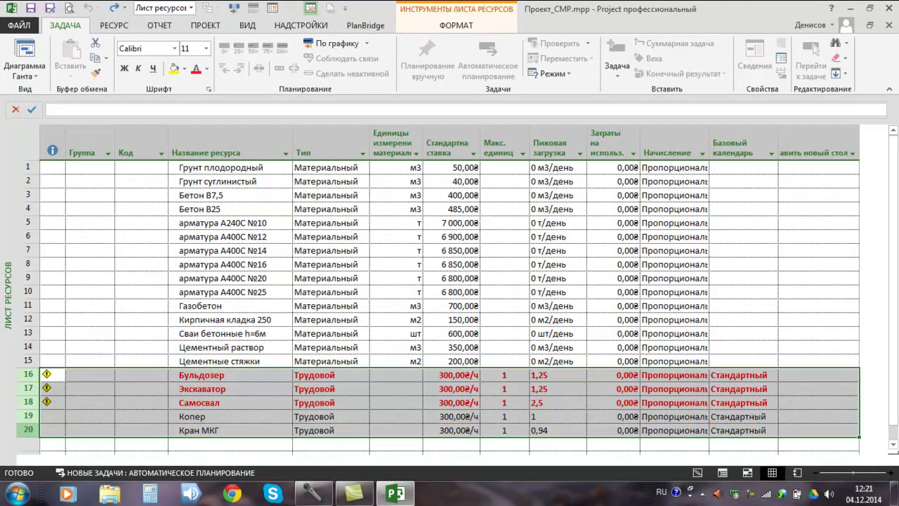
click(49, 375)
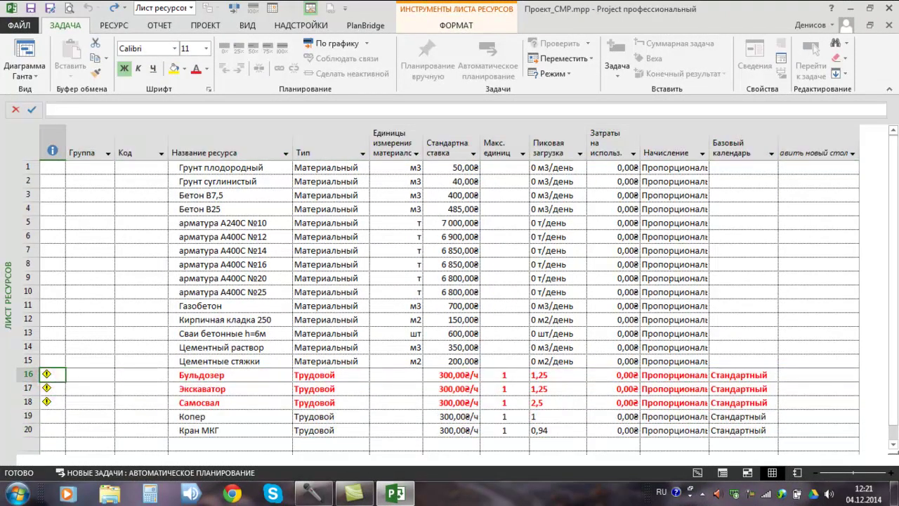
click(548, 375)
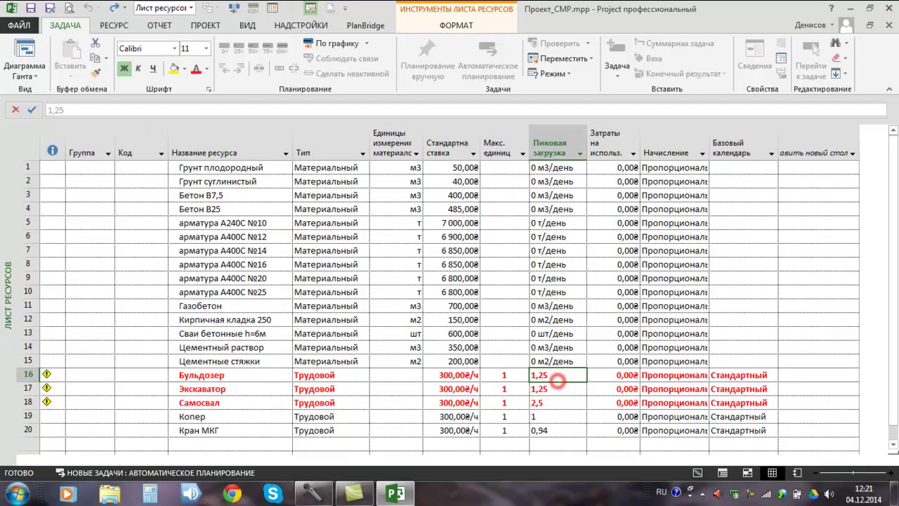
click(506, 375)
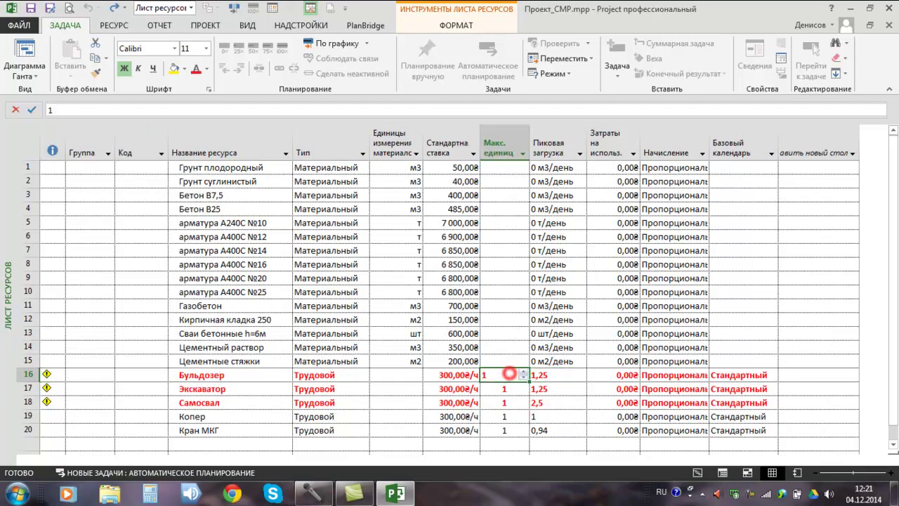
click(524, 372)
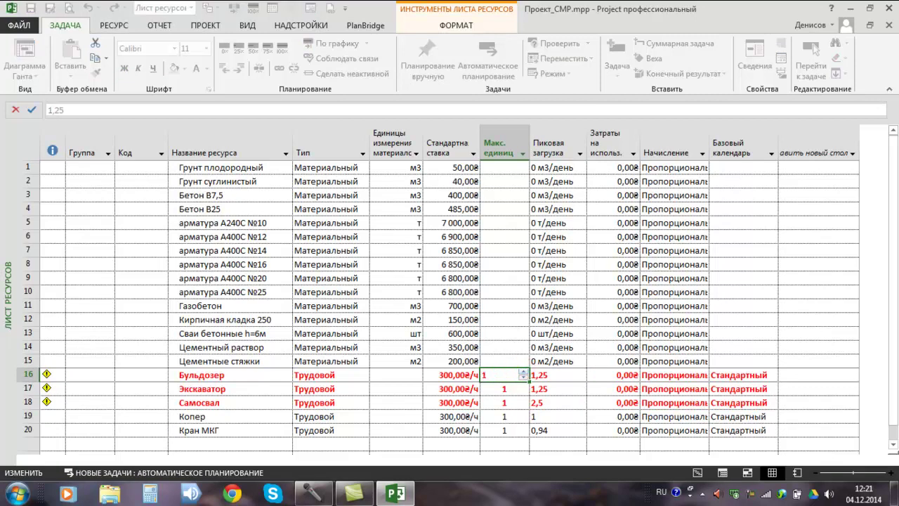
click(556, 390)
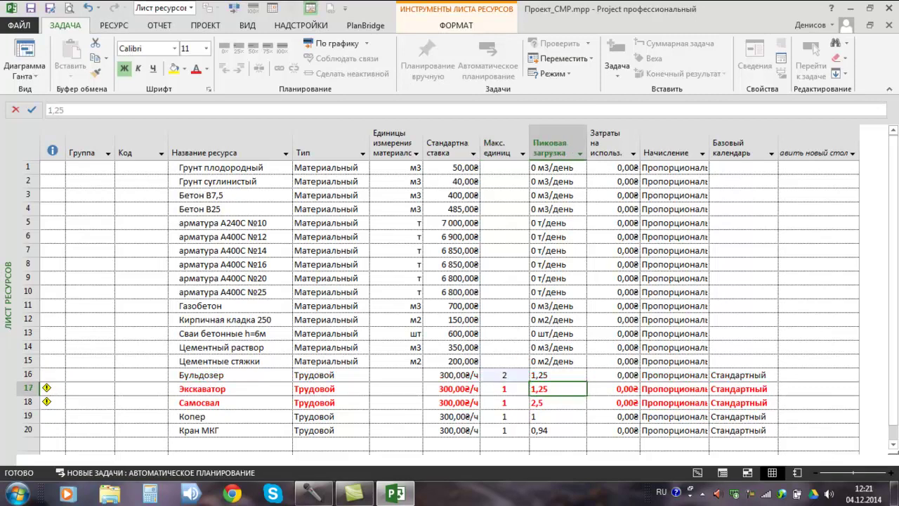
click(517, 389)
click(523, 385)
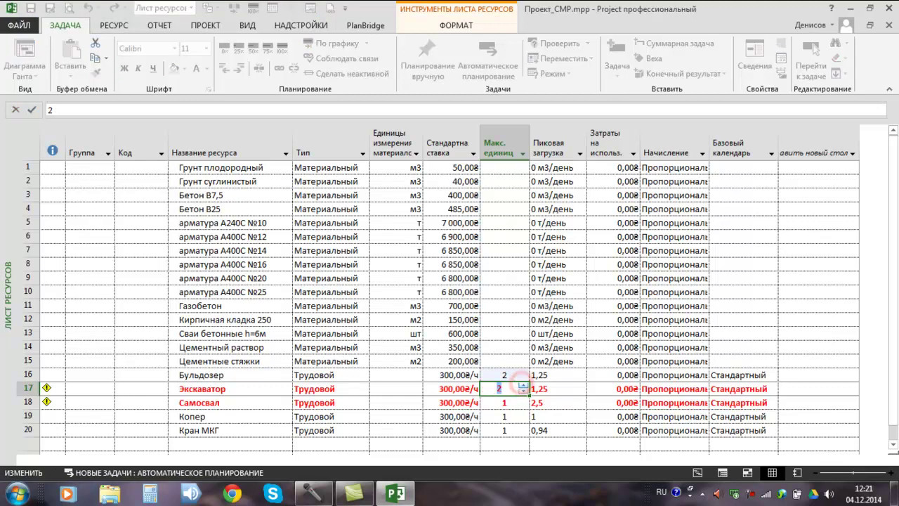
click(516, 403)
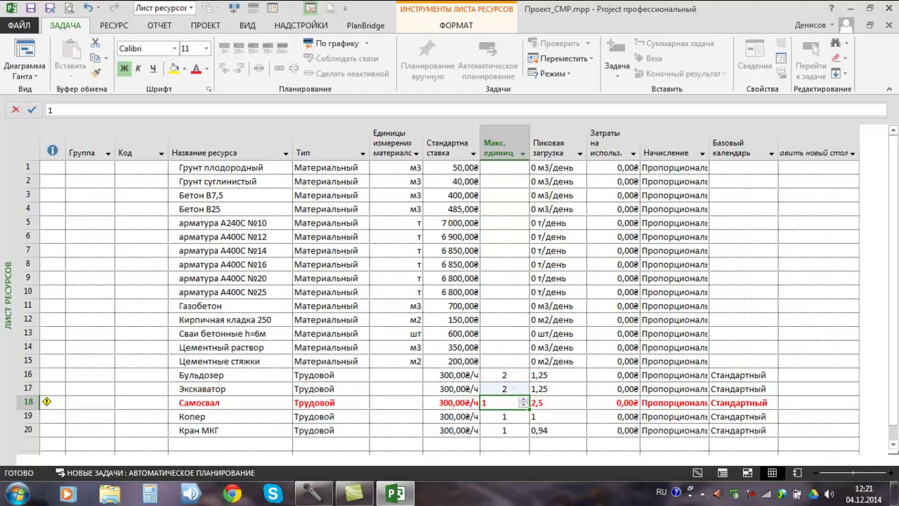
text(3)
click(502, 445)
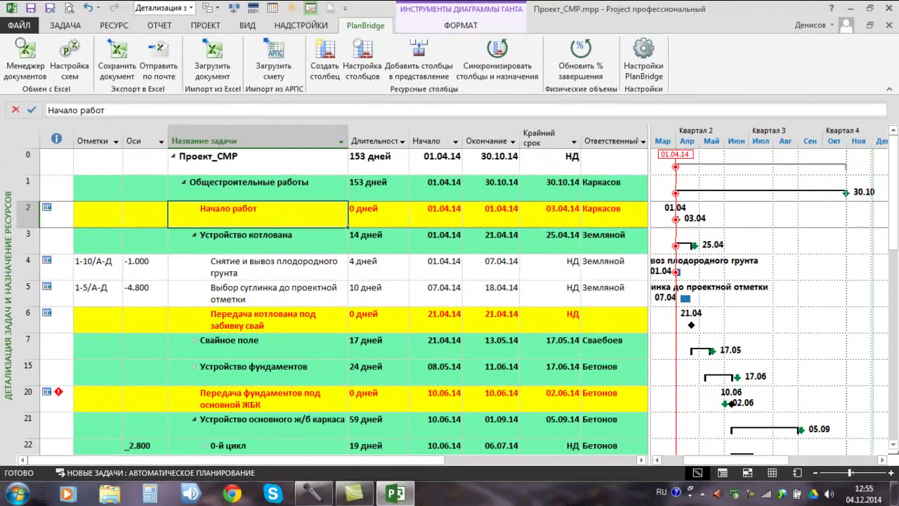
Step: Link the earthwork tasks to the pit-handover milestone, and that milestone to Свайное поле
ctrl+click(216, 264)
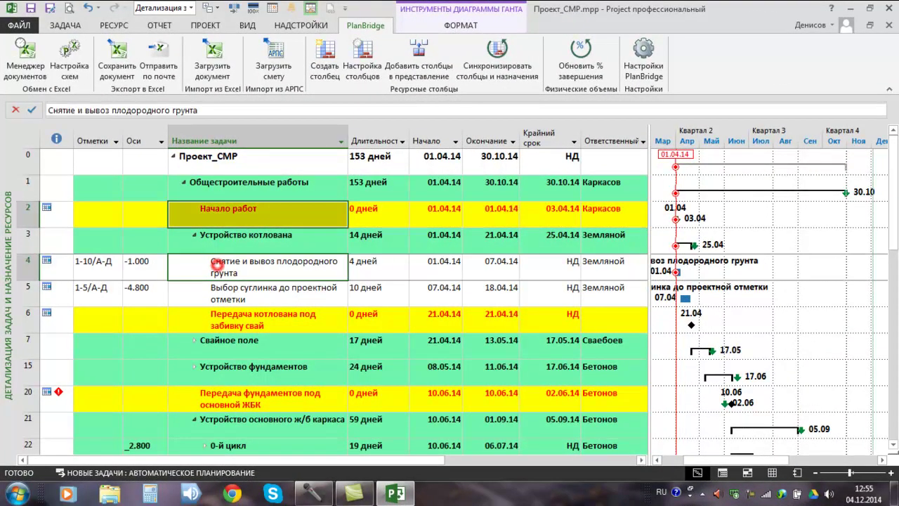
ctrl+click(218, 287)
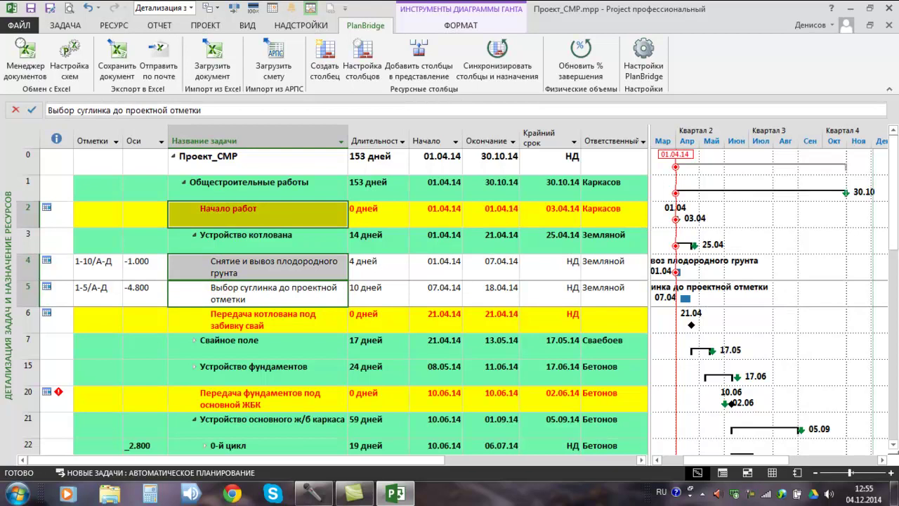
ctrl+click(214, 320)
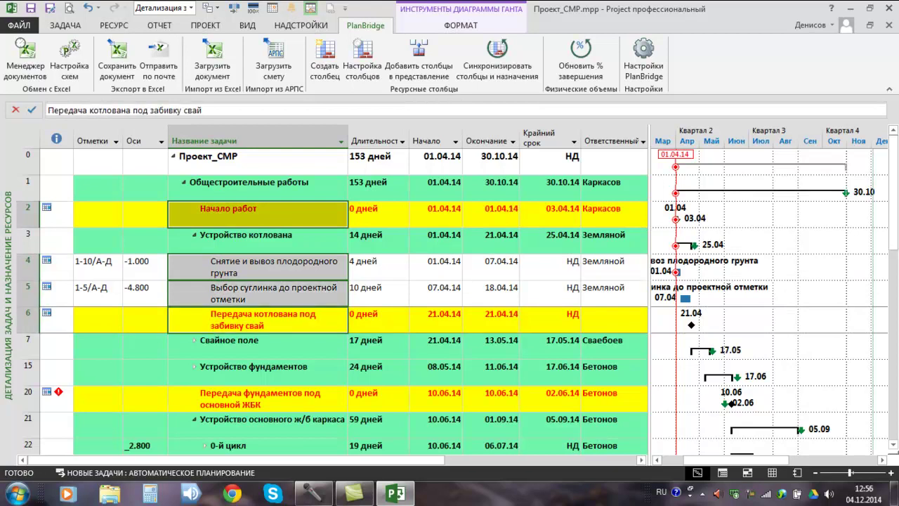
key(ctrl+F2)
click(219, 320)
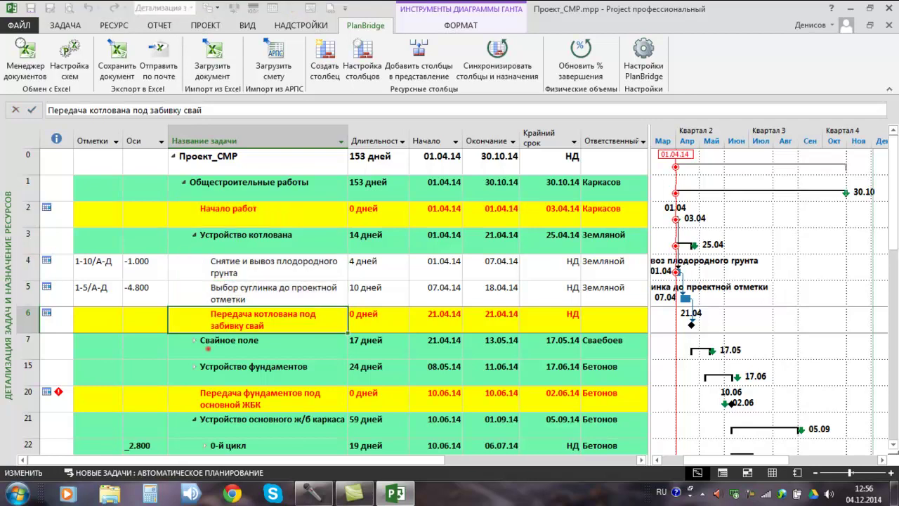
shift+click(209, 346)
key(ctrl+F2)
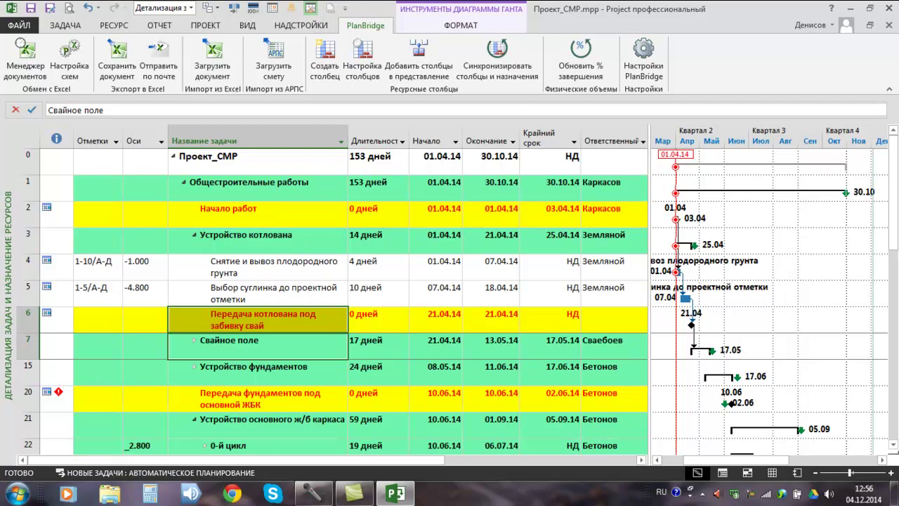
Step: Link the pile-field handover milestone to Фундаменты Фм1, moving its start to 12.05.14
click(194, 340)
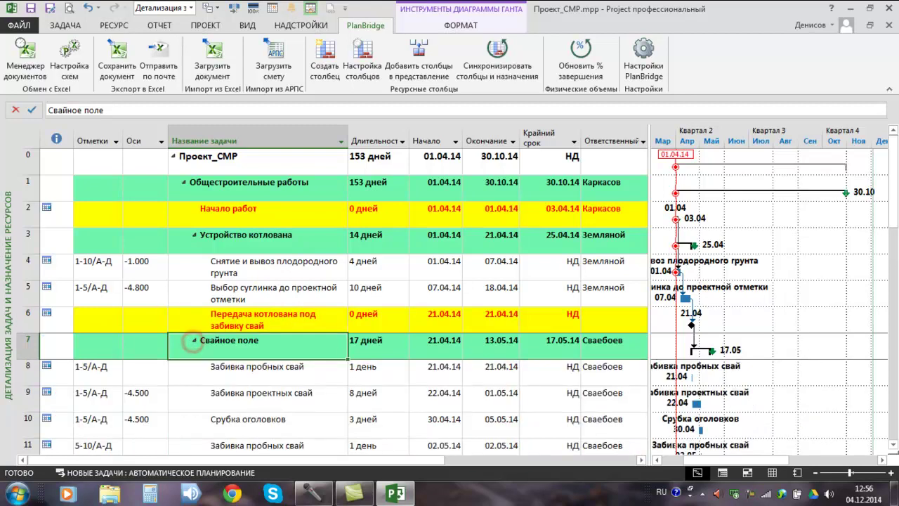
scroll(337, 302, down, 3)
click(238, 291)
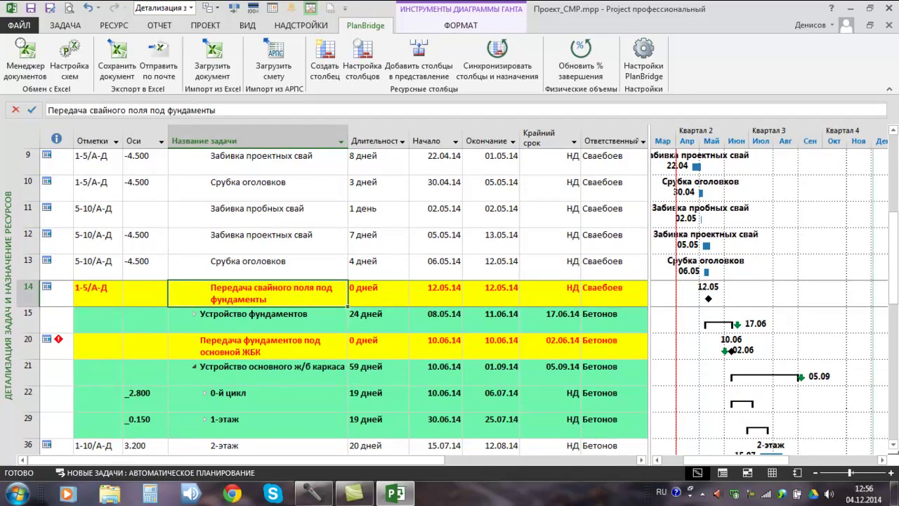
click(210, 313)
click(194, 314)
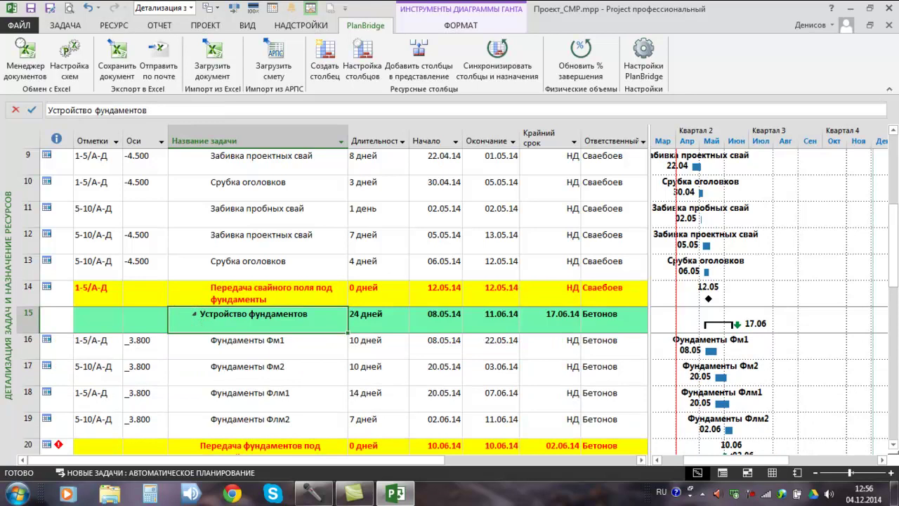
click(237, 294)
ctrl+click(218, 342)
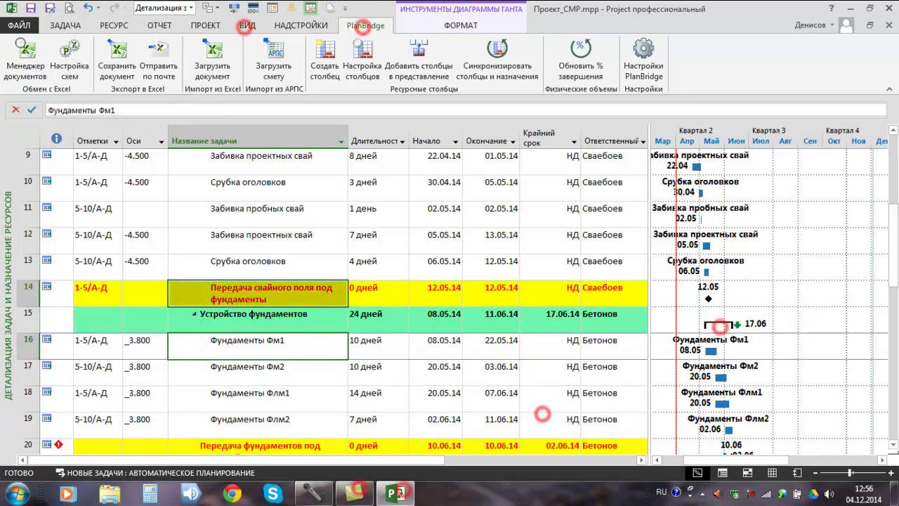
key(ctrl+F2)
Step: Collapse the task outline to show only summary tasks
click(247, 25)
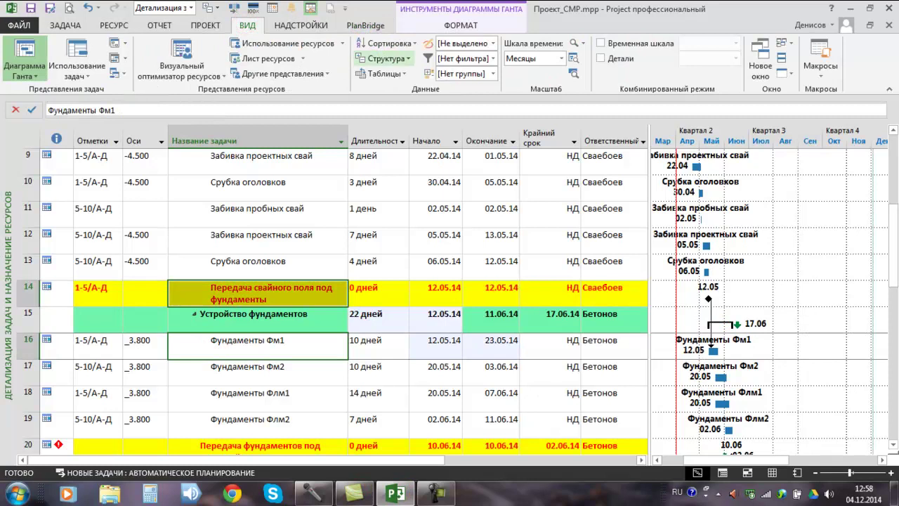
click(385, 58)
click(391, 134)
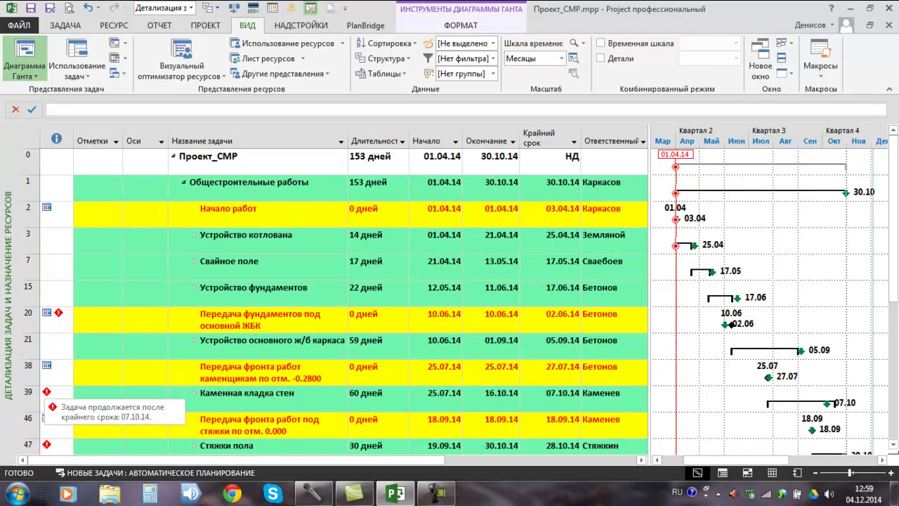
Step: Show tasks down to outline level 3 and highlight critical tasks in the Gantt chart
scroll(47, 393, down, 1)
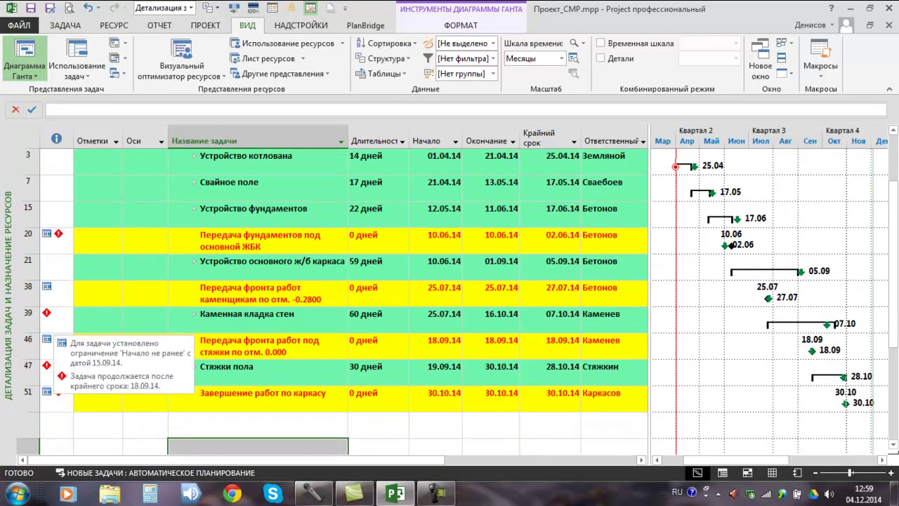
scroll(46, 391, up, 1)
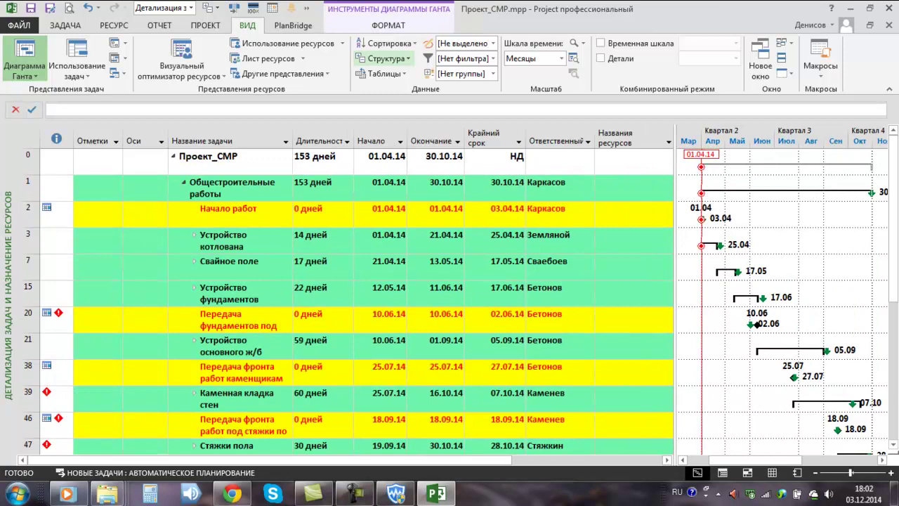
click(385, 58)
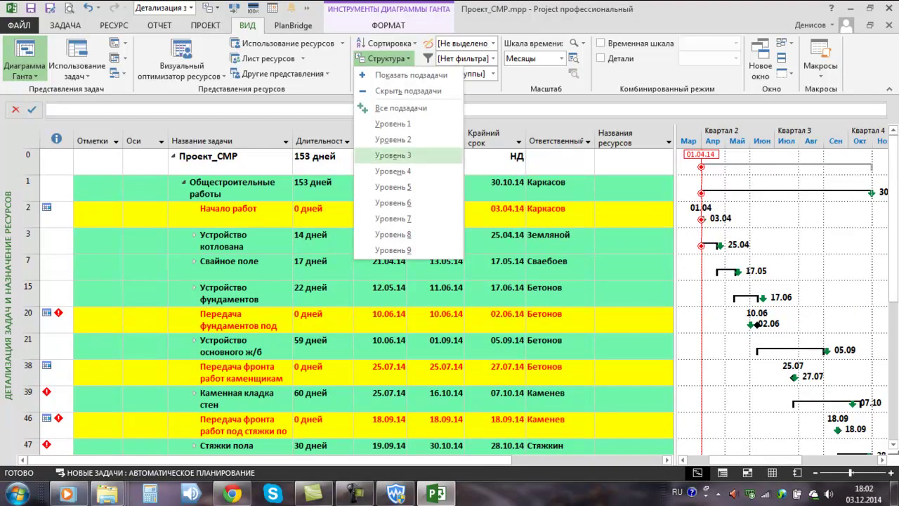
click(392, 155)
click(388, 24)
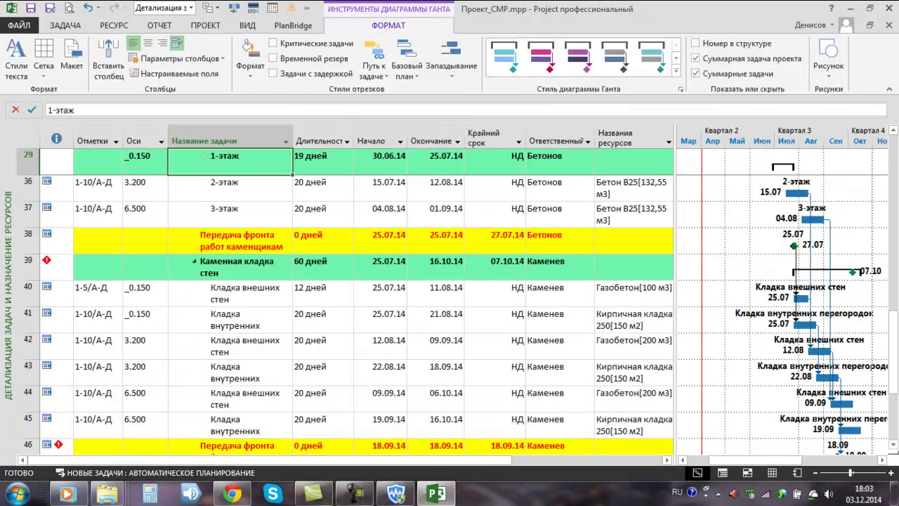
click(273, 42)
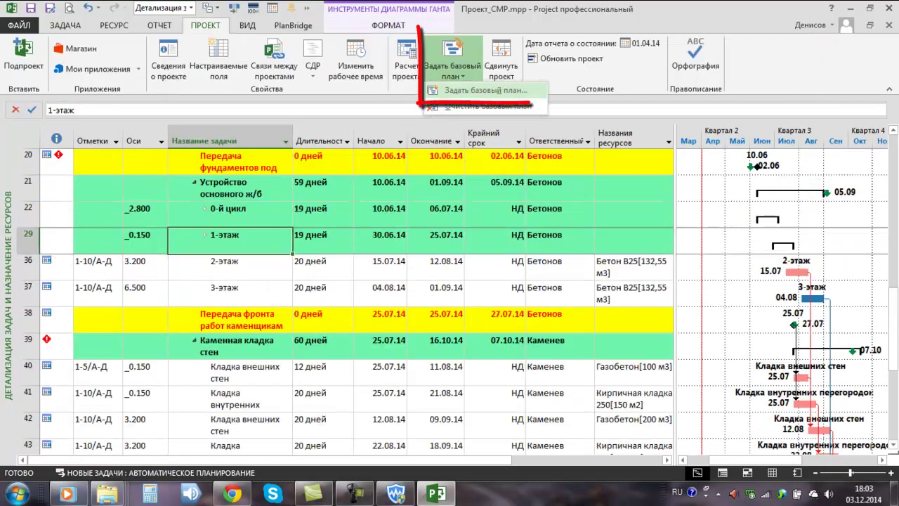
Step: Re-set the Проект_СМР baseline, overwriting the earlier one dated 03.12.14
click(485, 90)
click(497, 339)
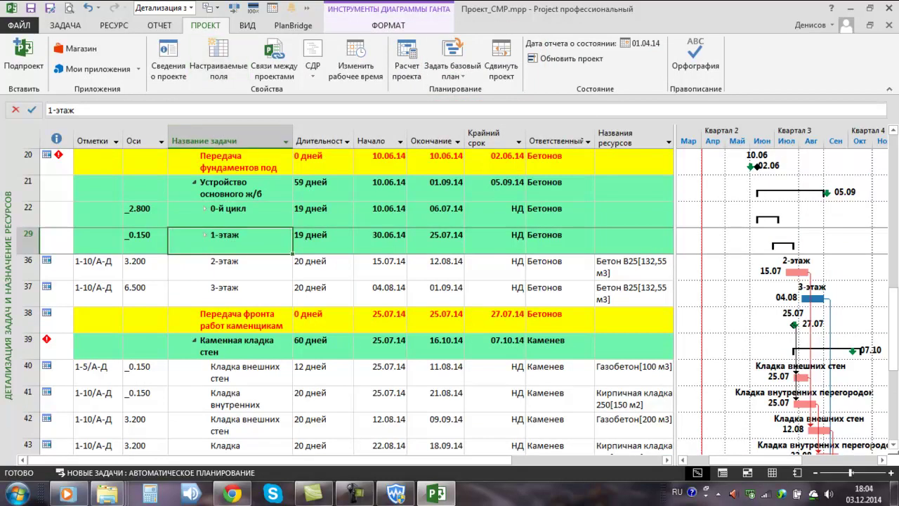
click(159, 25)
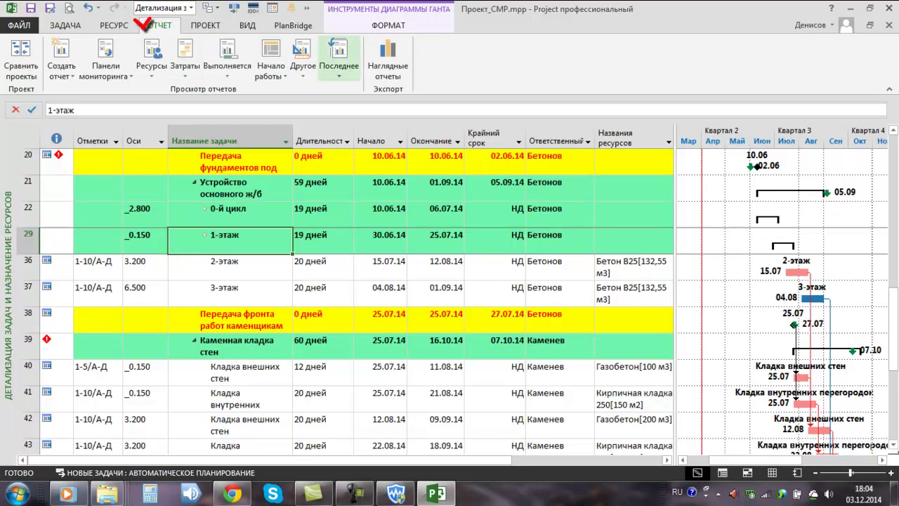
Step: Open the recent План освоения report and scroll through its weekly and cumulative volume charts
click(338, 61)
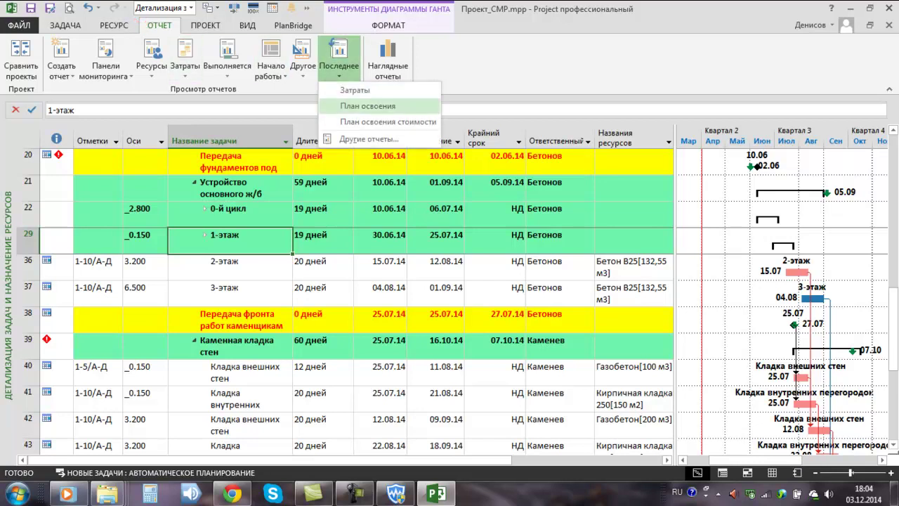
click(367, 106)
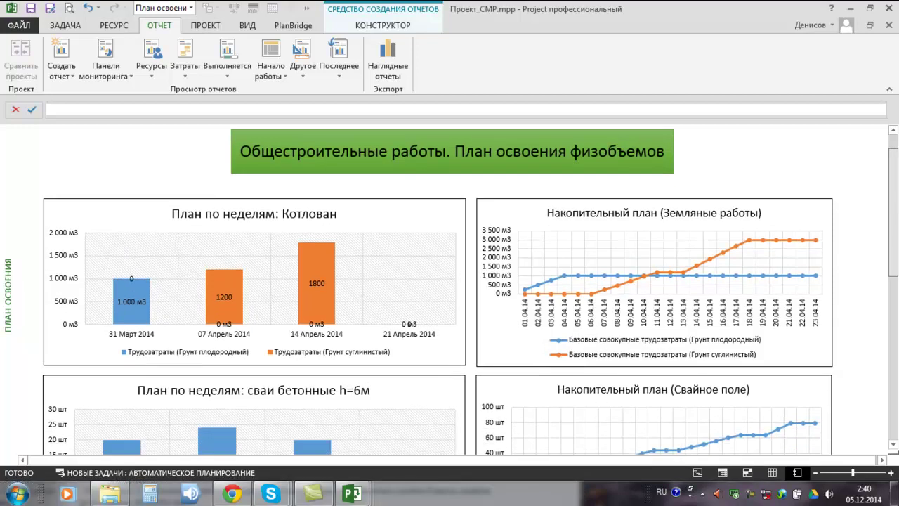
scroll(892, 193, down, 3)
scroll(470, 291, down, 3)
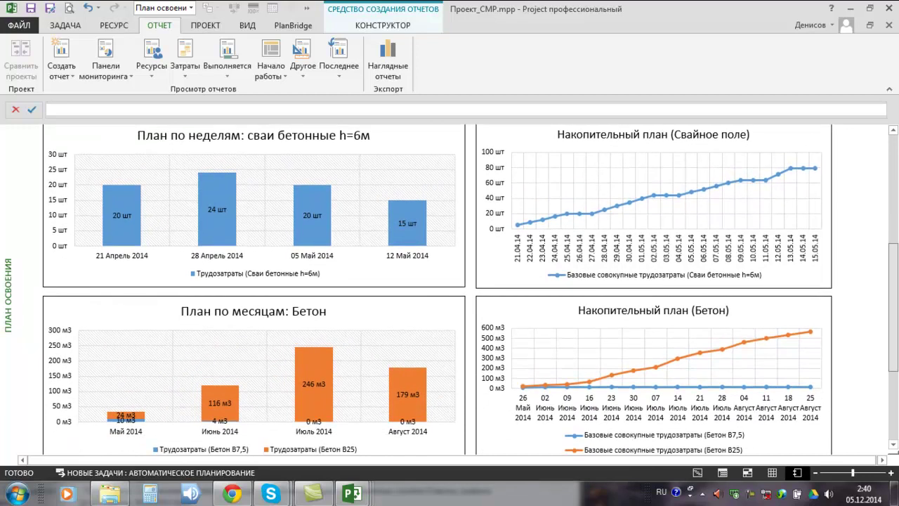
scroll(470, 289, down, 3)
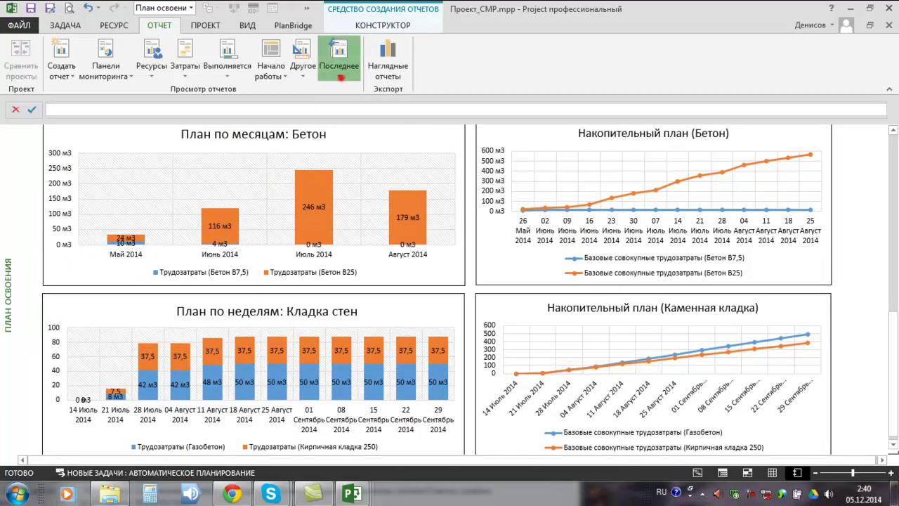
Step: Open the recent report Загрузка трудовых ресурсов and review its weekly machine-load and cumulative machine-hour charts
click(338, 66)
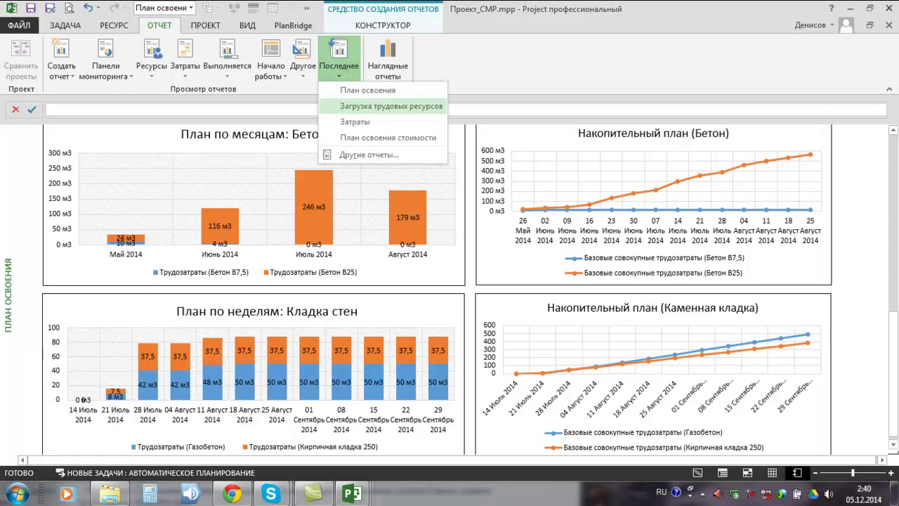
click(354, 106)
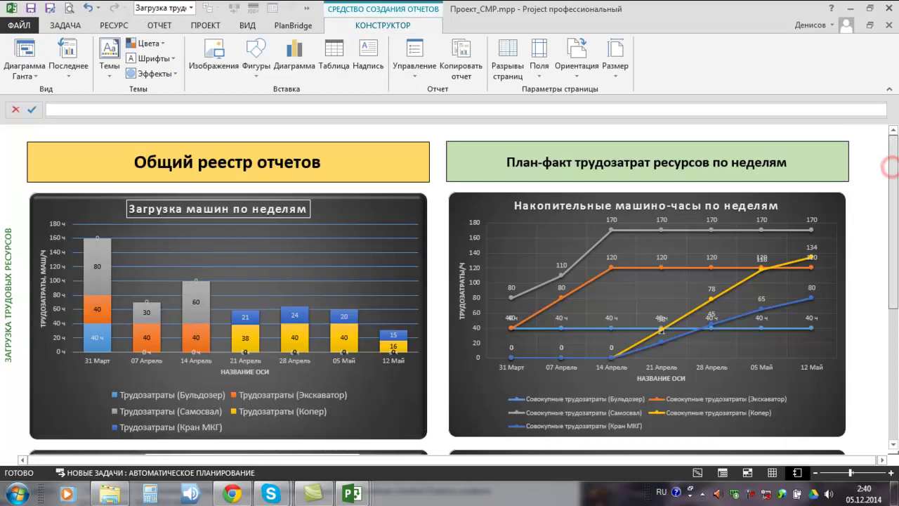
scroll(892, 167, down, 2)
scroll(449, 295, down, 2)
scroll(450, 295, down, 1)
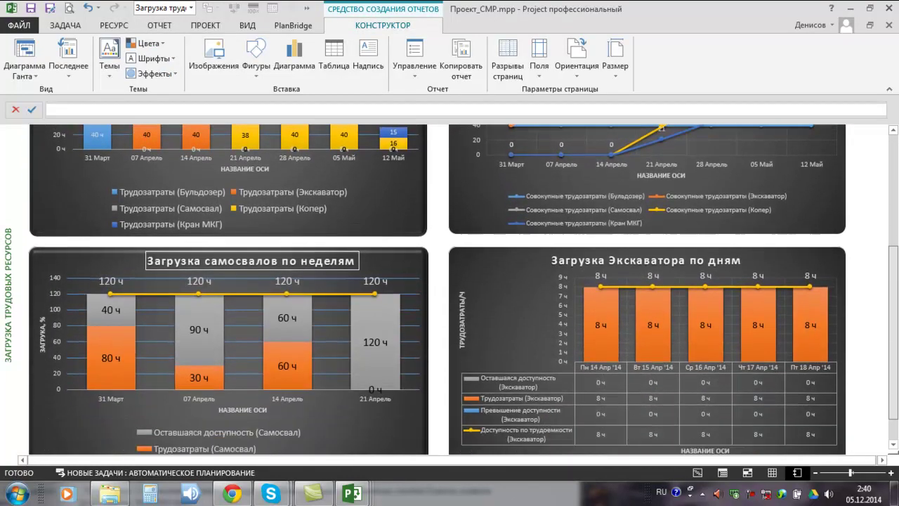
scroll(449, 295, down, 1)
scroll(449, 295, down, 1)
scroll(450, 295, up, 10)
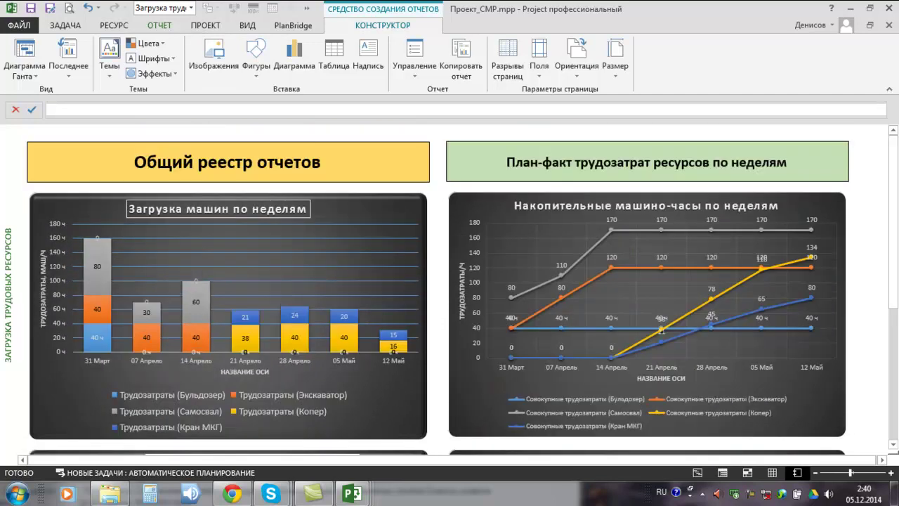
click(159, 25)
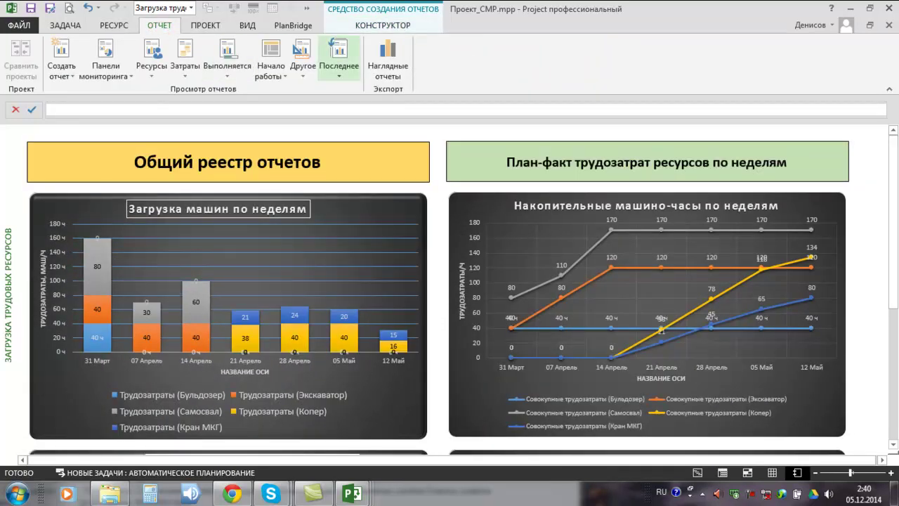
click(337, 73)
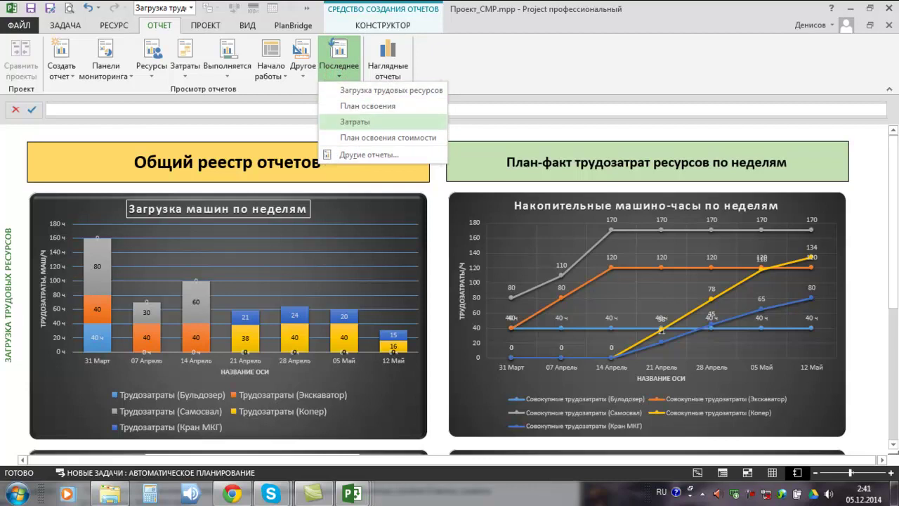
Step: Open the Затраты report and scroll down to its cash-flow chart
click(354, 122)
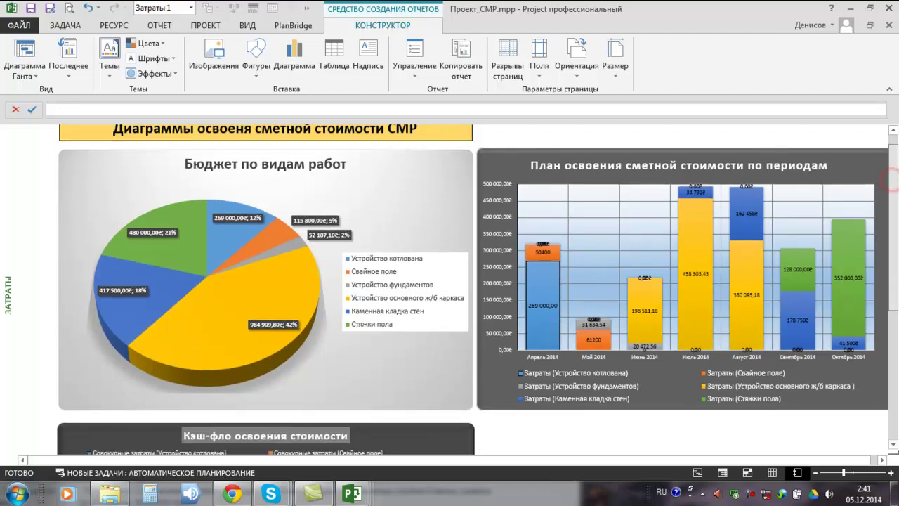
drag(893, 218, 894, 302)
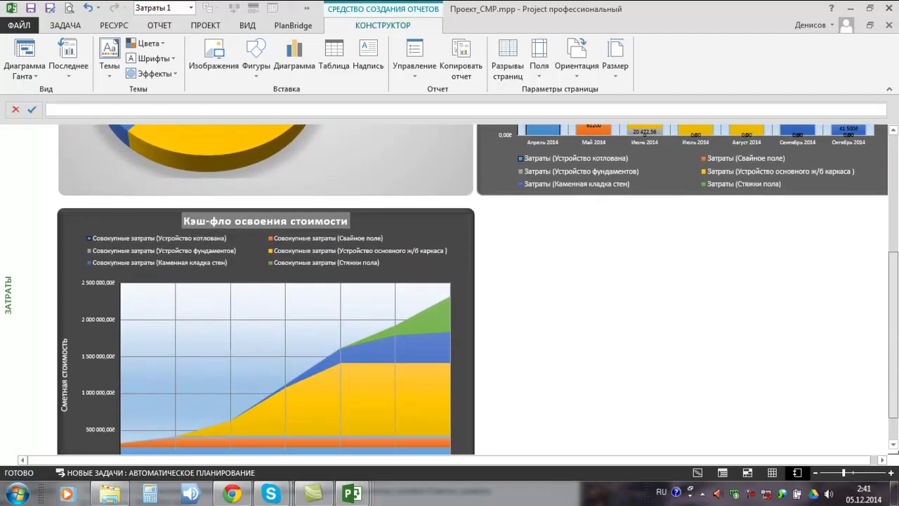